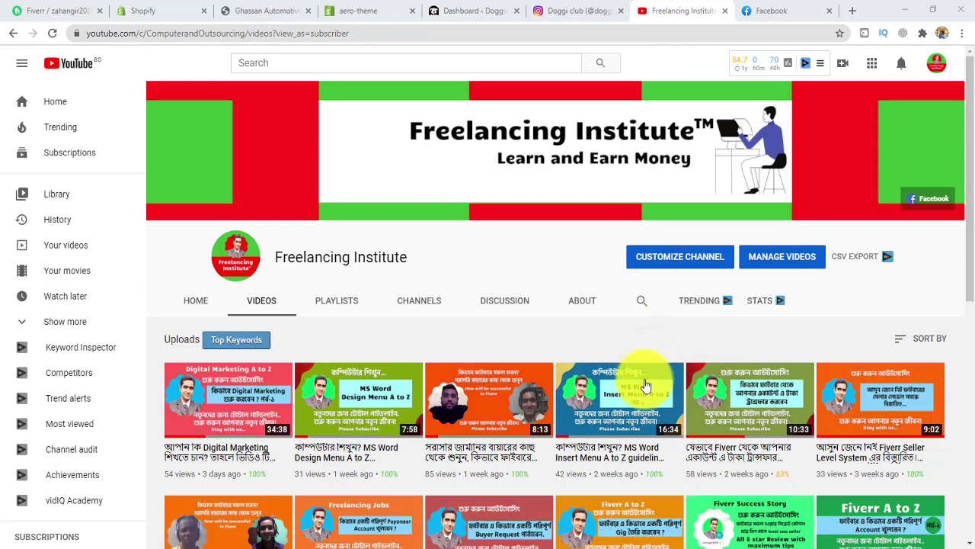
# - Look through the uploaded videos on the Freelancing Institute channel
pyautogui.scroll(-3, 644, 389)
pyautogui.moveTo(907, 305)
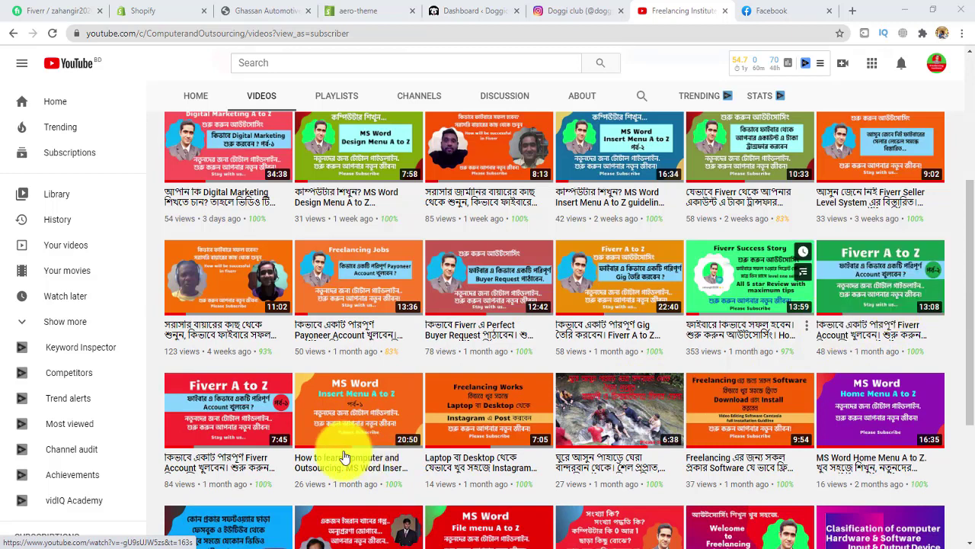
pyautogui.moveTo(195, 441)
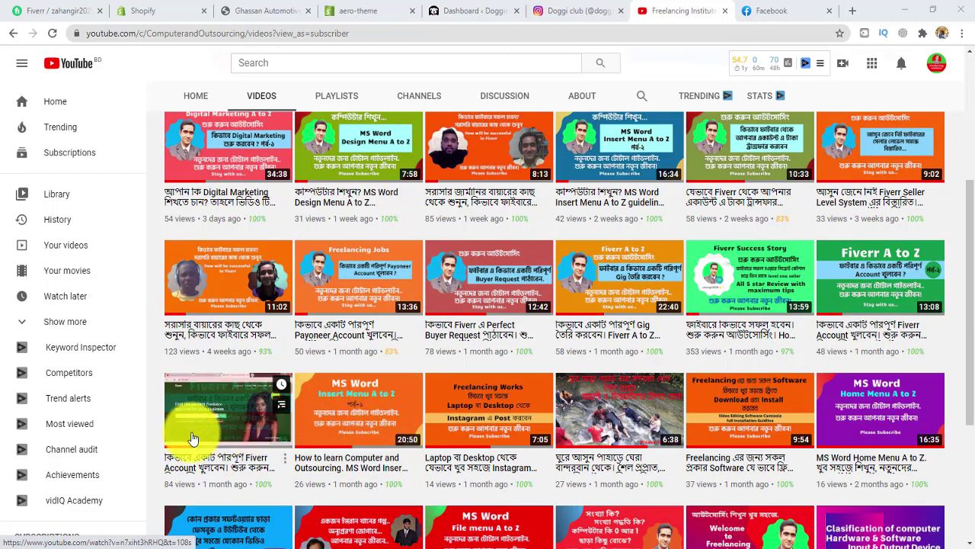
pyautogui.moveTo(892, 282)
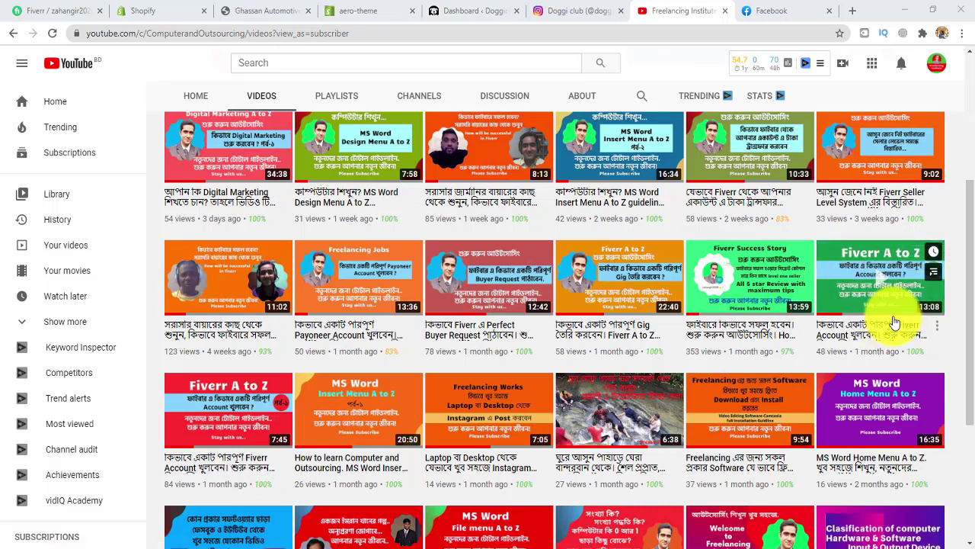
pyautogui.moveTo(745, 313)
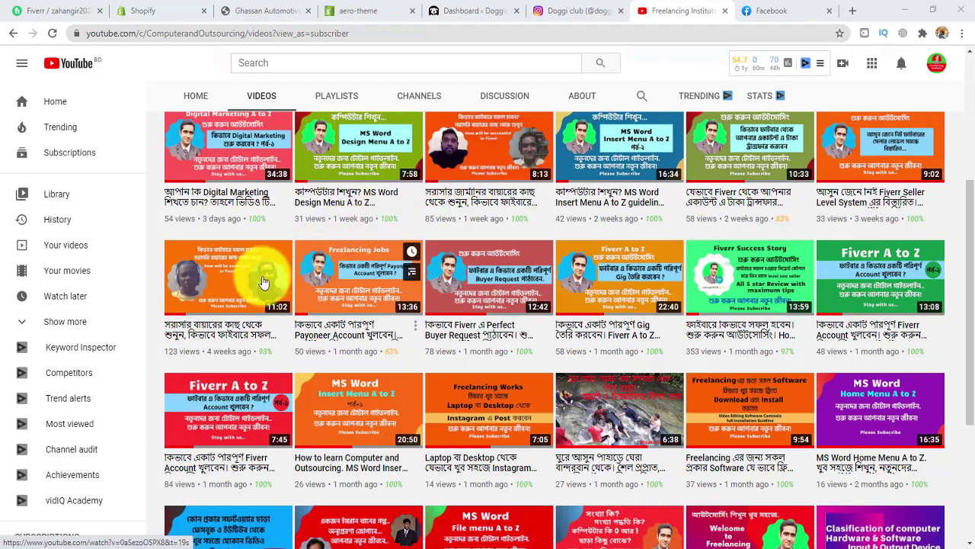
pyautogui.scroll(1, 450, 285)
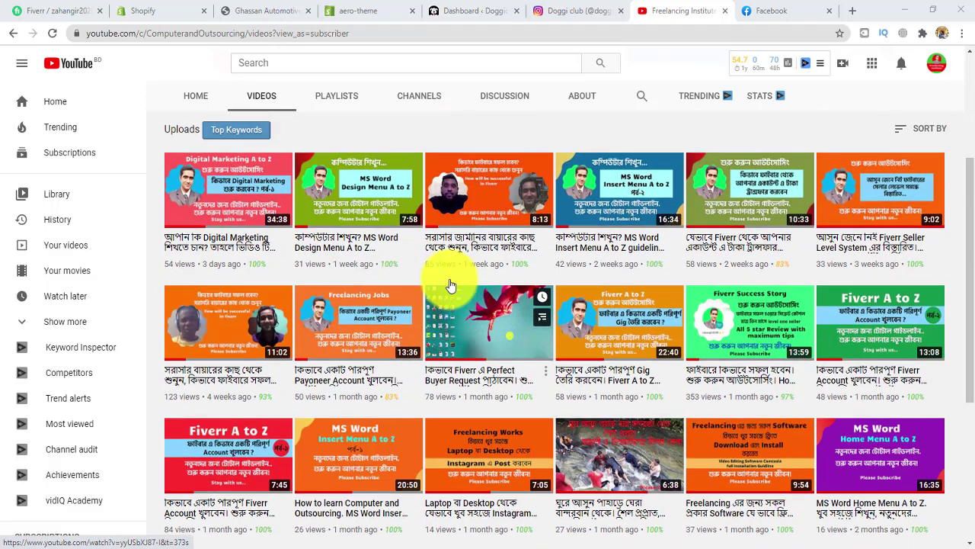
pyautogui.scroll(3, 485, 324)
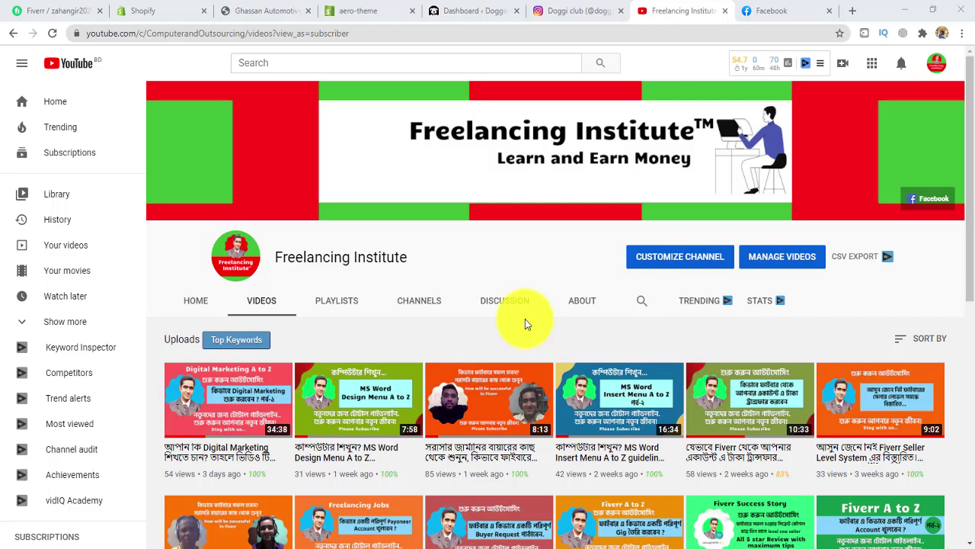
pyautogui.moveTo(244, 413)
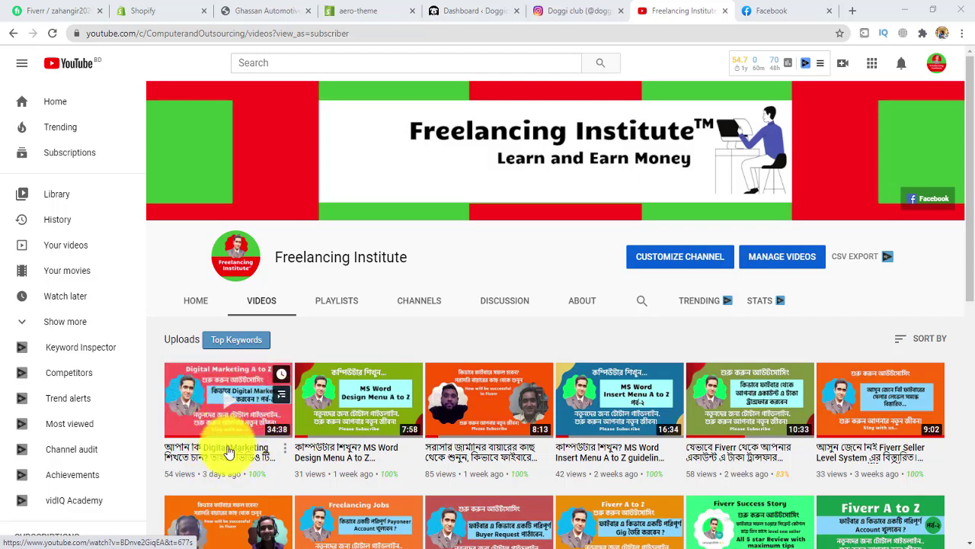
pyautogui.moveTo(360, 437)
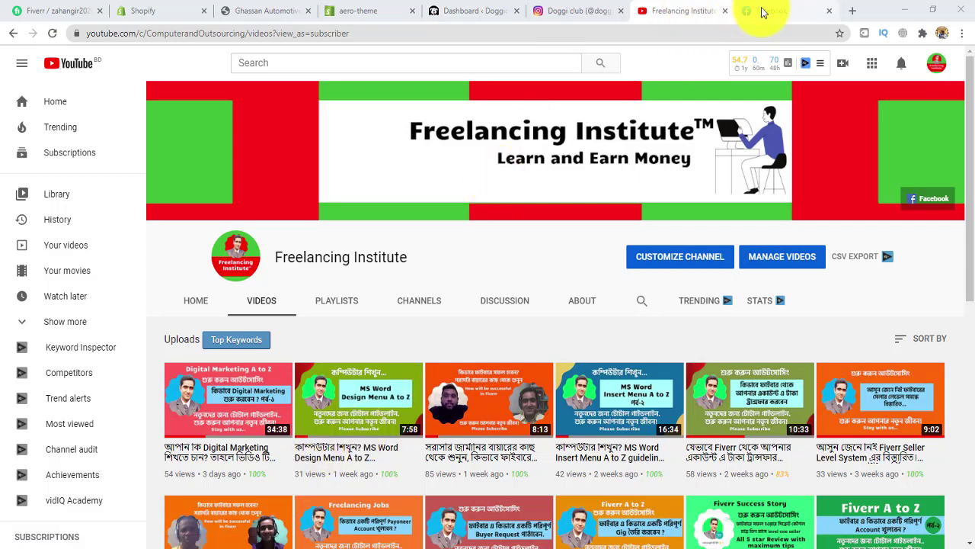
# - Switch to Facebook and open the Ad Centre of the KingJini page
pyautogui.click(784, 11)
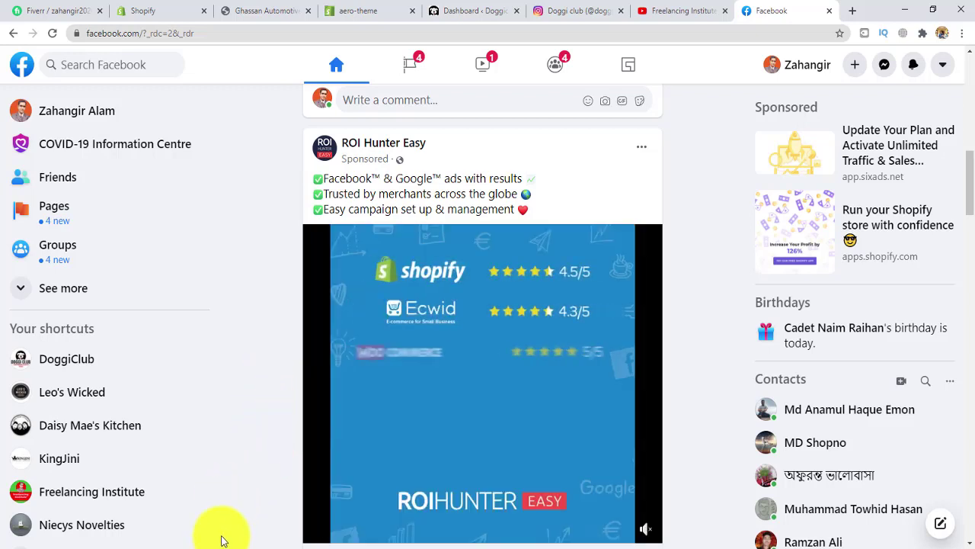
pyautogui.click(49, 464)
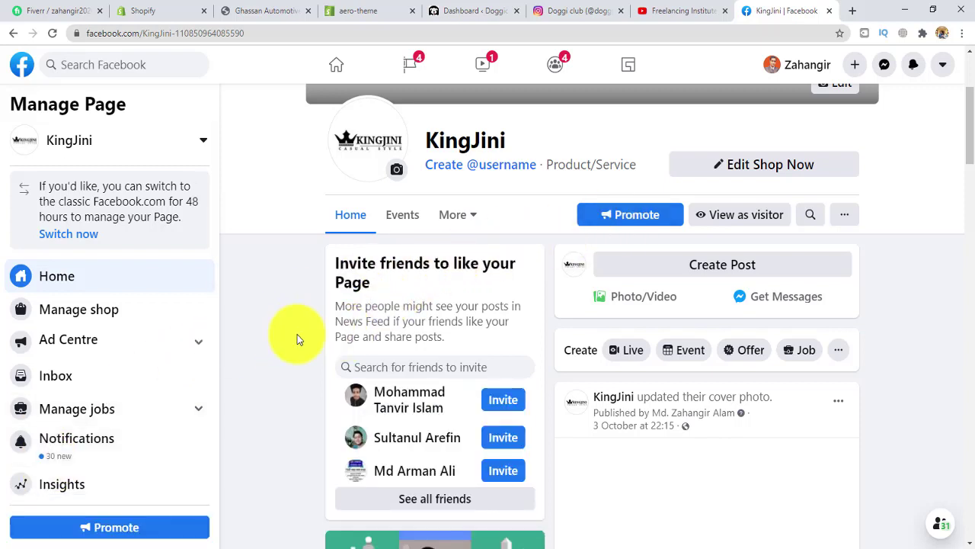
pyautogui.click(136, 347)
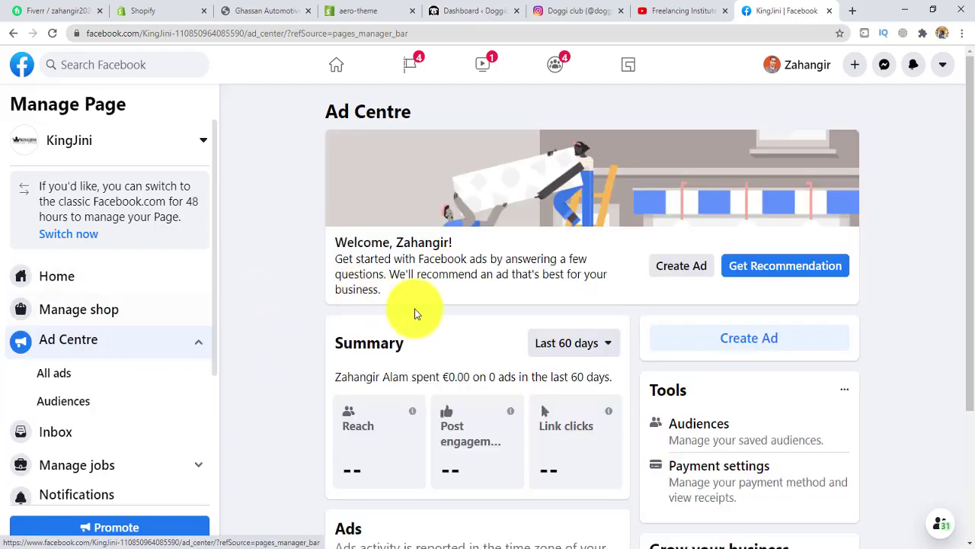
# - Start a new ad for the KingJini page with Promote your Page as its goal
pyautogui.scroll(-1, 300, 345)
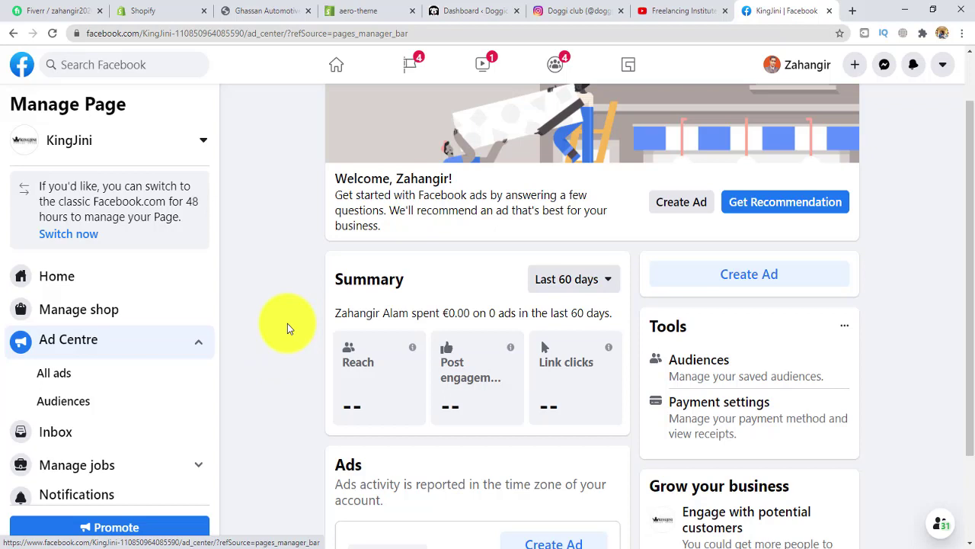
pyautogui.scroll(-2, 298, 381)
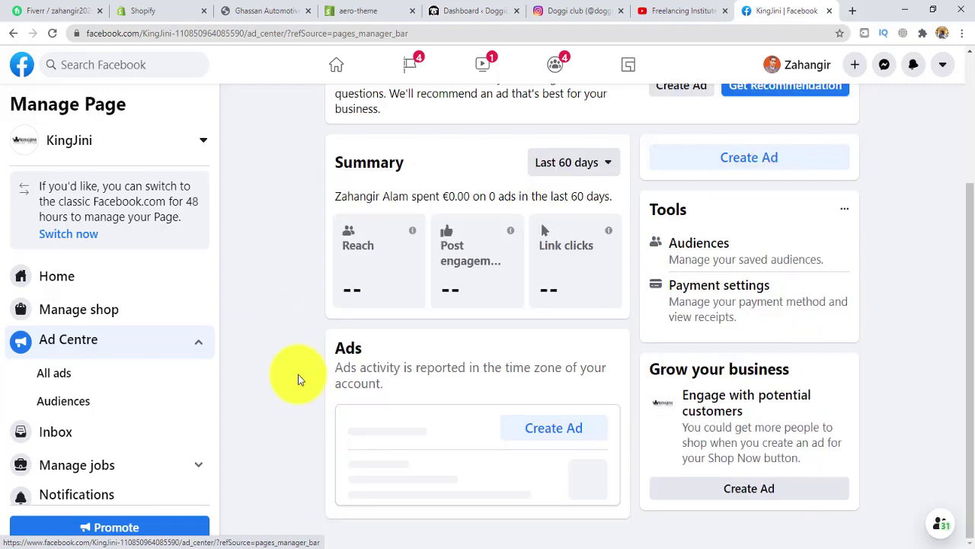
pyautogui.scroll(1, 312, 337)
pyautogui.scroll(2, 312, 338)
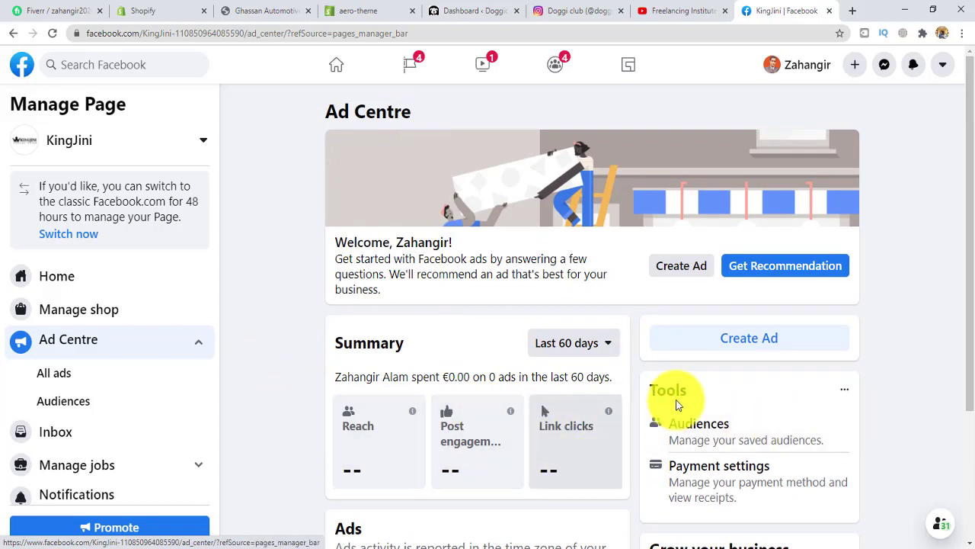
pyautogui.scroll(-2, 314, 432)
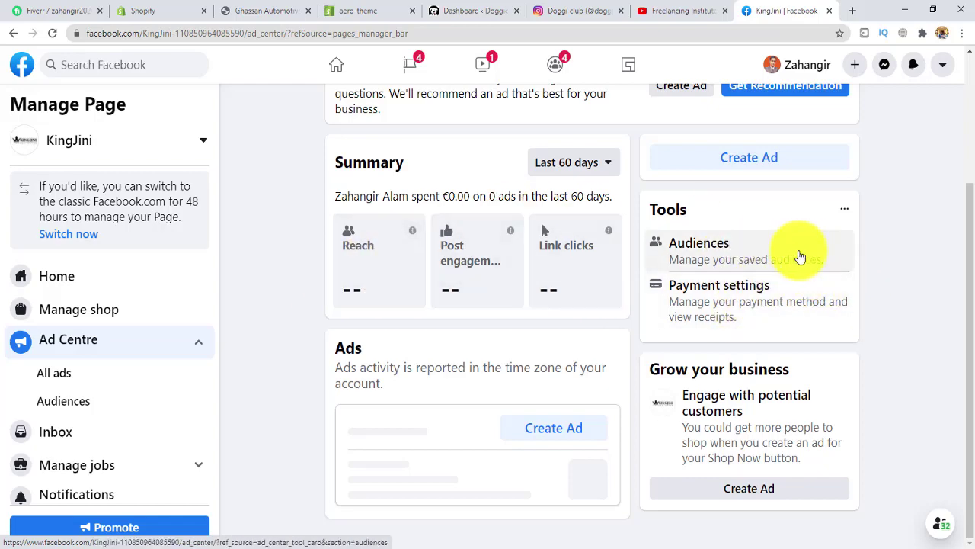
pyautogui.scroll(2, 796, 258)
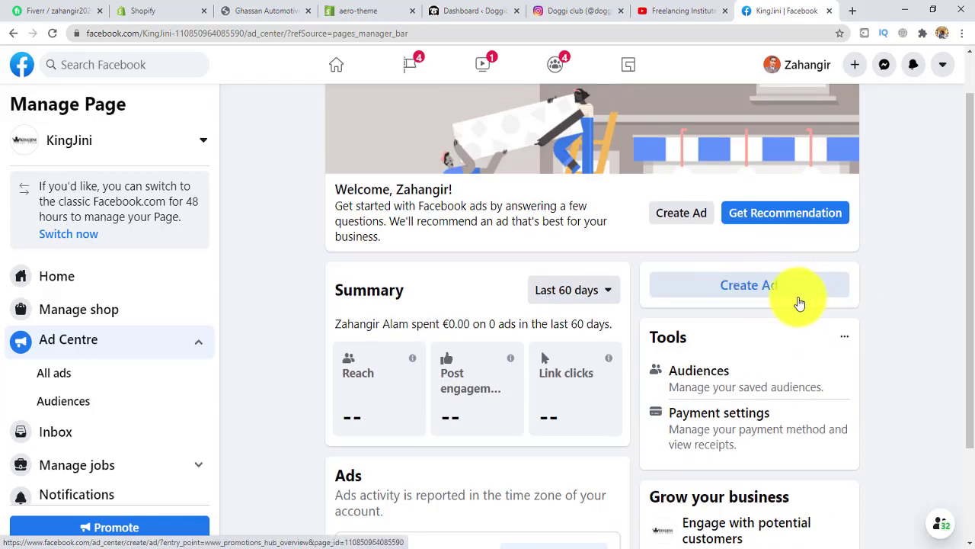
pyautogui.click(767, 292)
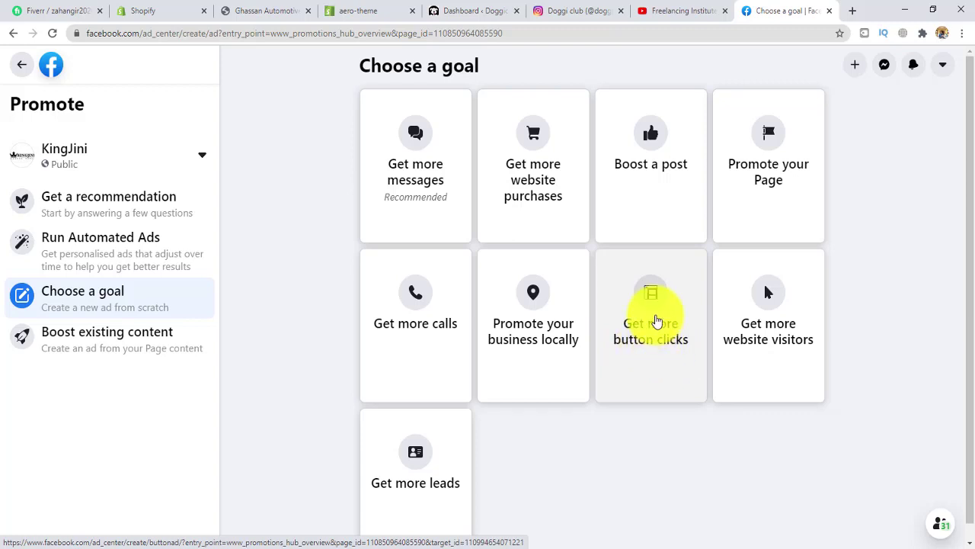
pyautogui.scroll(-1, 533, 449)
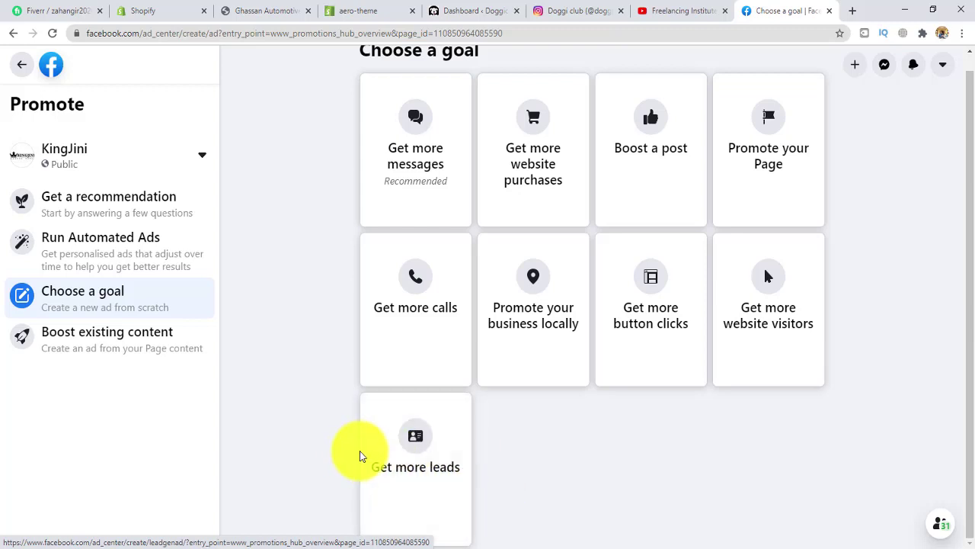
pyautogui.scroll(1, 300, 444)
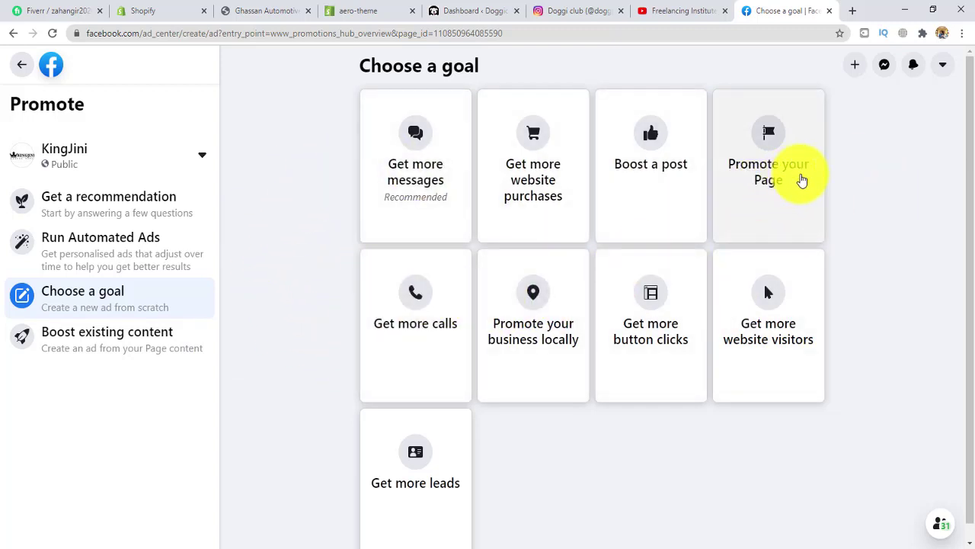
pyautogui.click(779, 180)
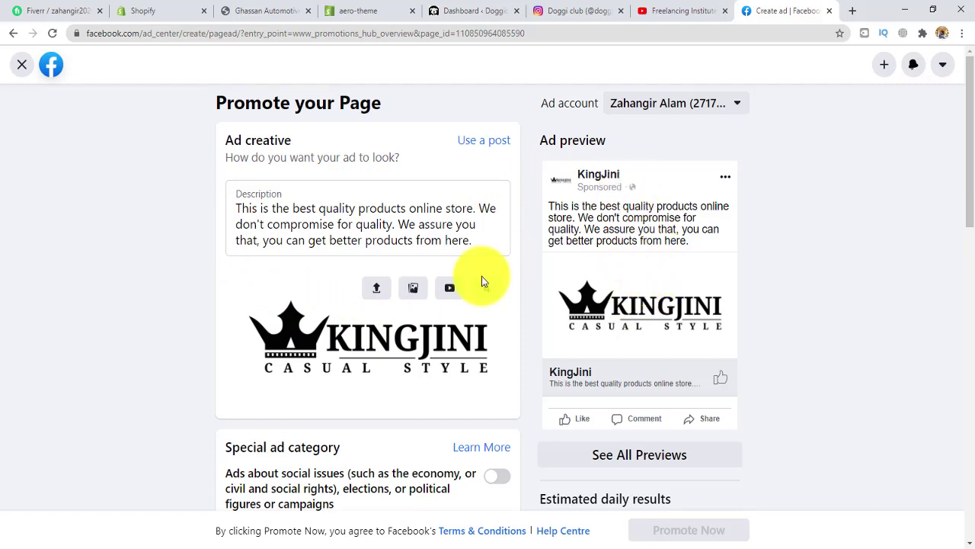
# - Edit the ad's targeted audience, adding United States as a location and removing the Muchensiefen location
pyautogui.scroll(-1, 230, 331)
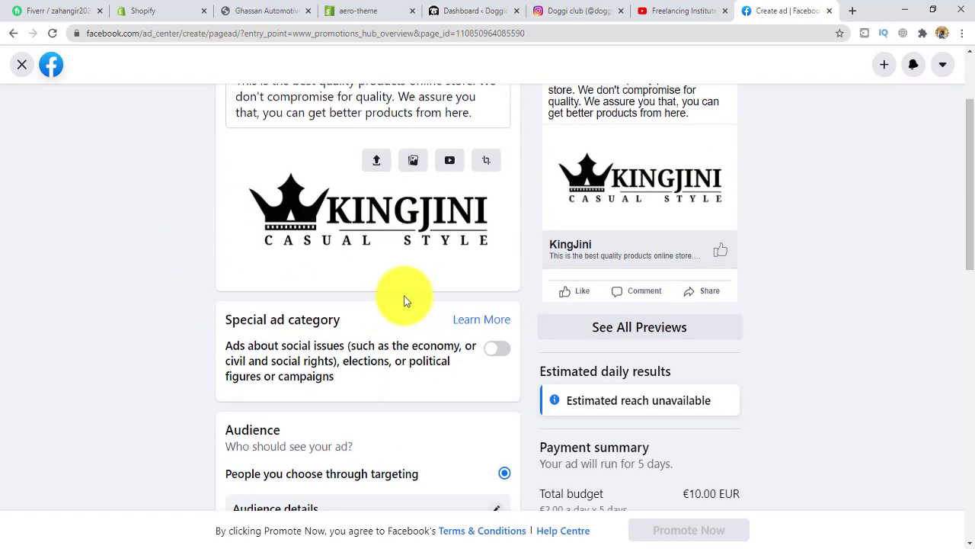
pyautogui.scroll(-1, 403, 297)
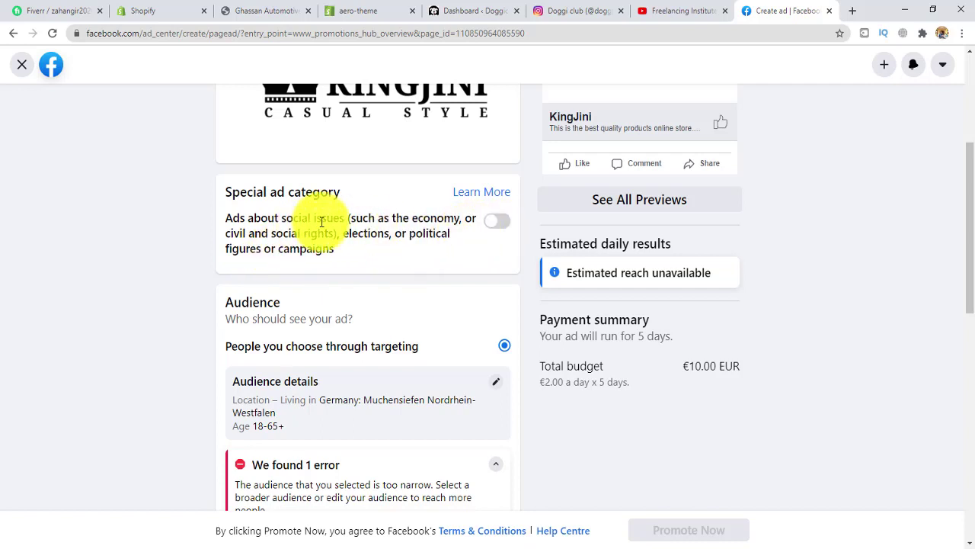
pyautogui.scroll(-2, 392, 256)
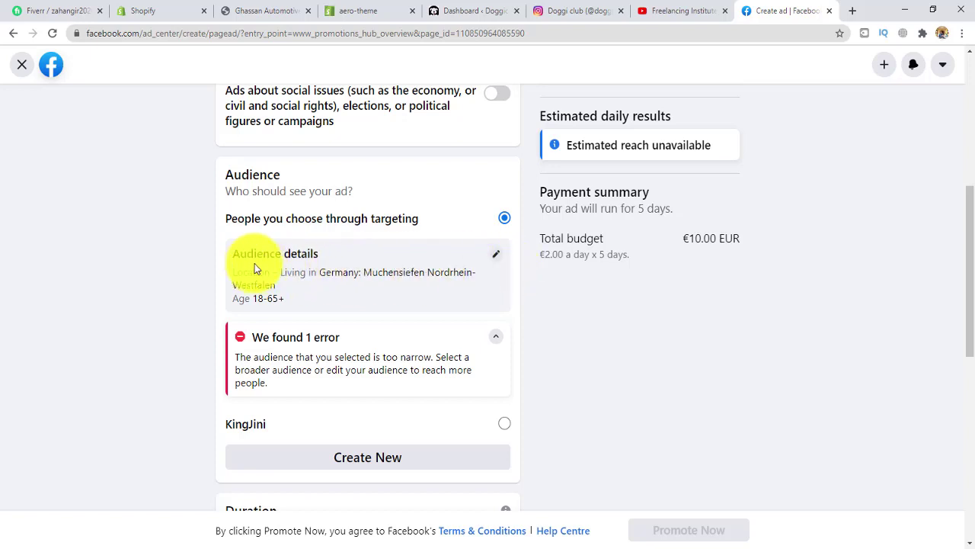
pyautogui.click(495, 259)
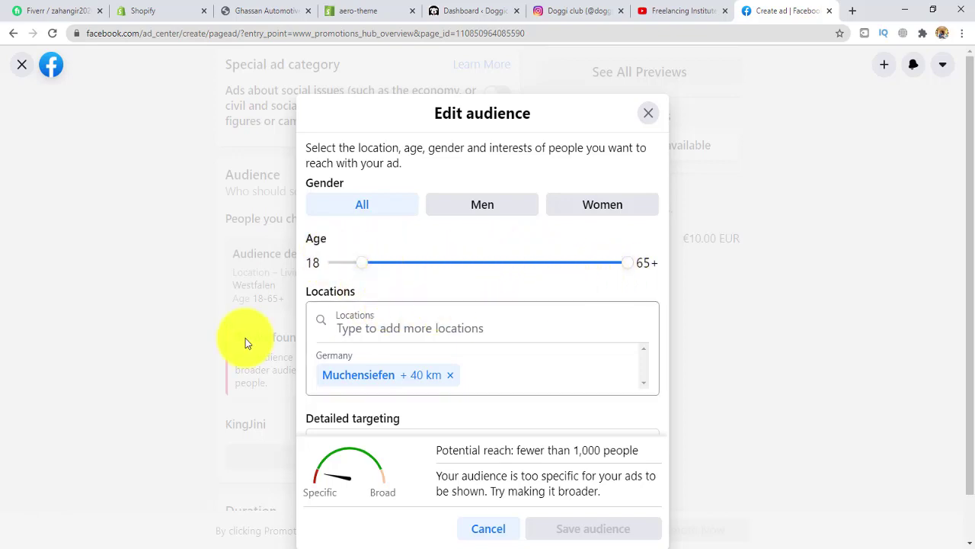
pyautogui.scroll(-1, 244, 342)
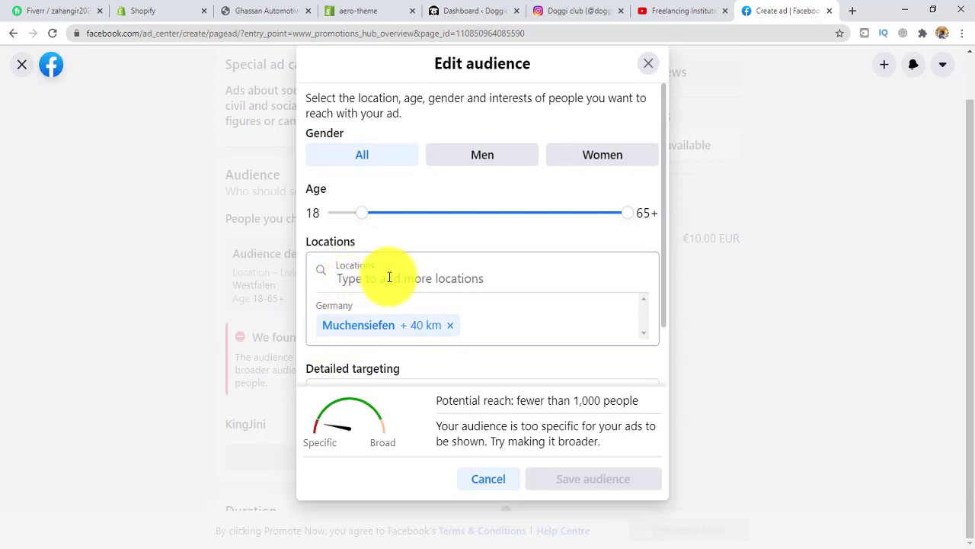
pyautogui.click(414, 276)
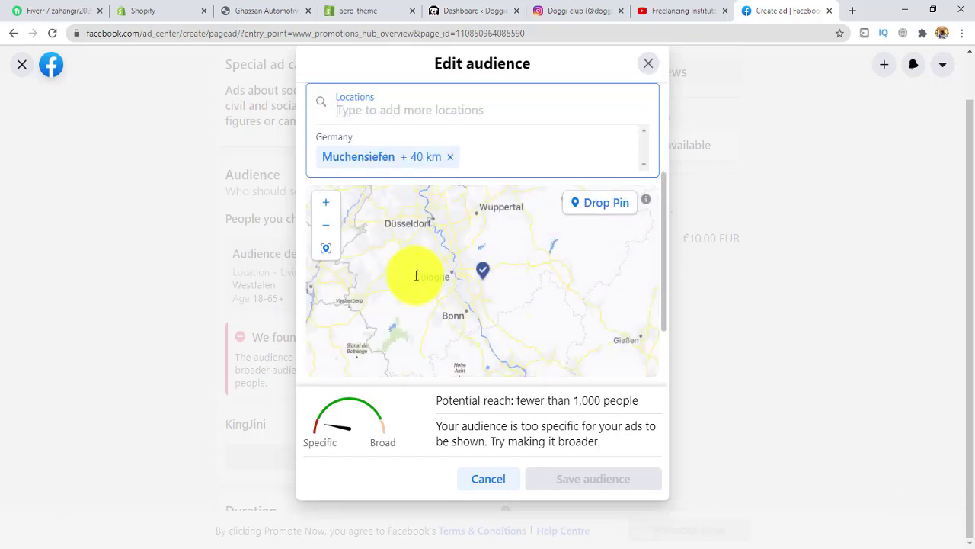
pyautogui.write('Usa')
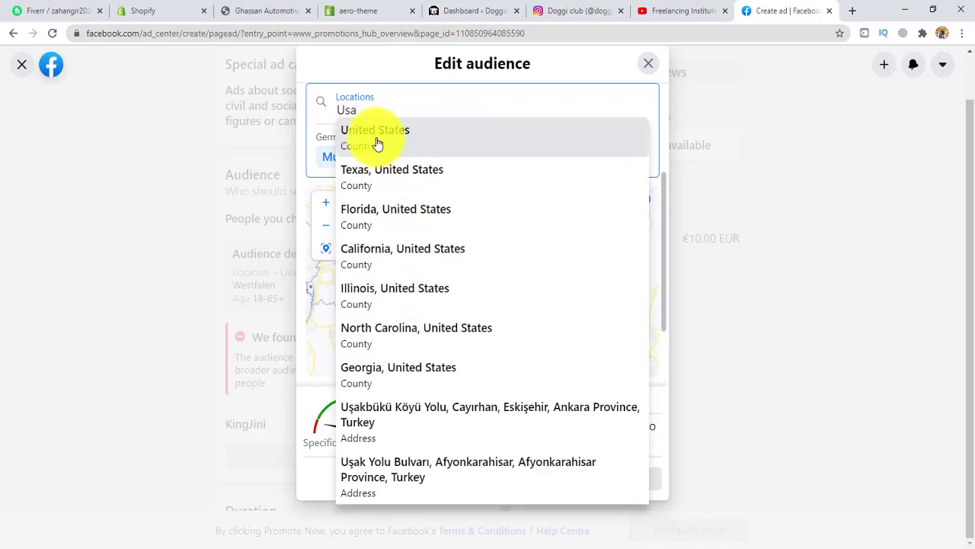
pyautogui.click(376, 144)
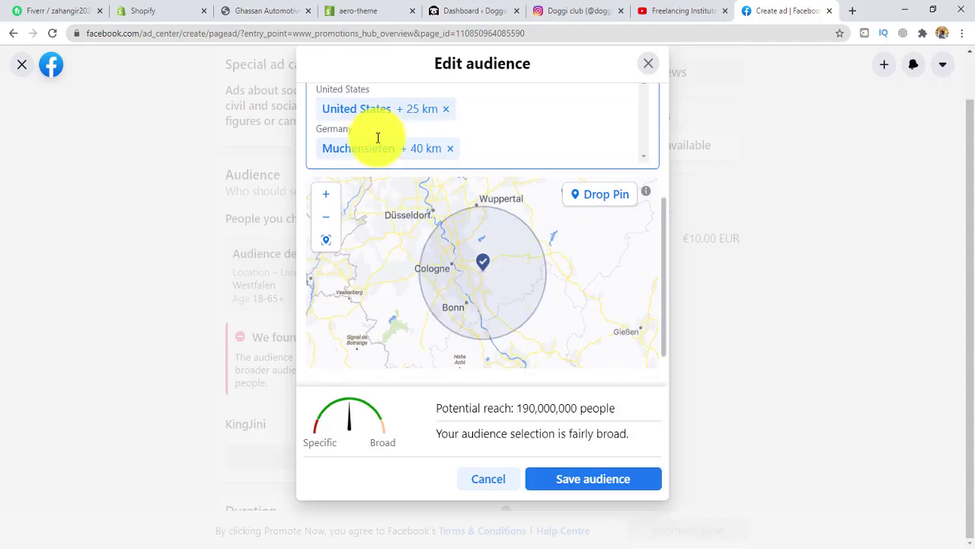
pyautogui.click(450, 151)
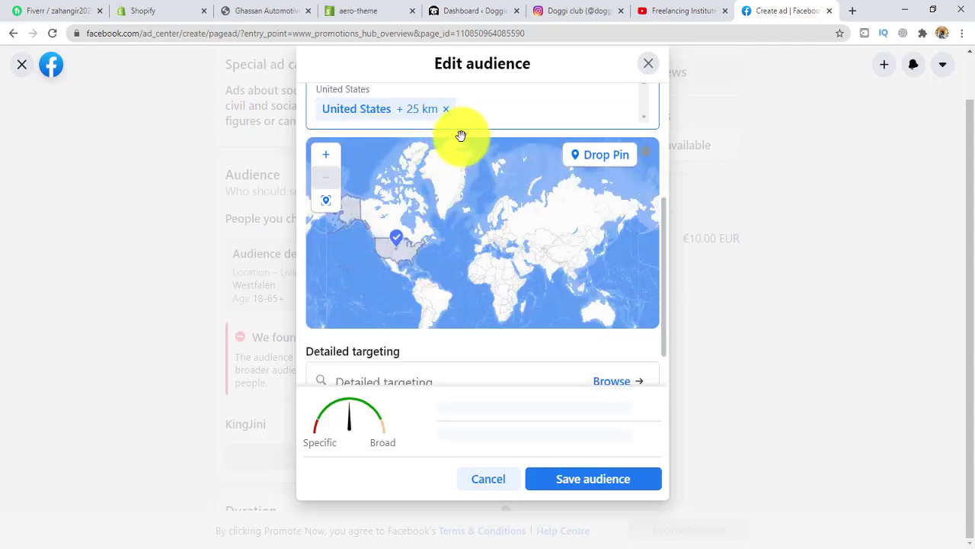
# - Add the country Germany to the audience's locations
pyautogui.scroll(1, 450, 187)
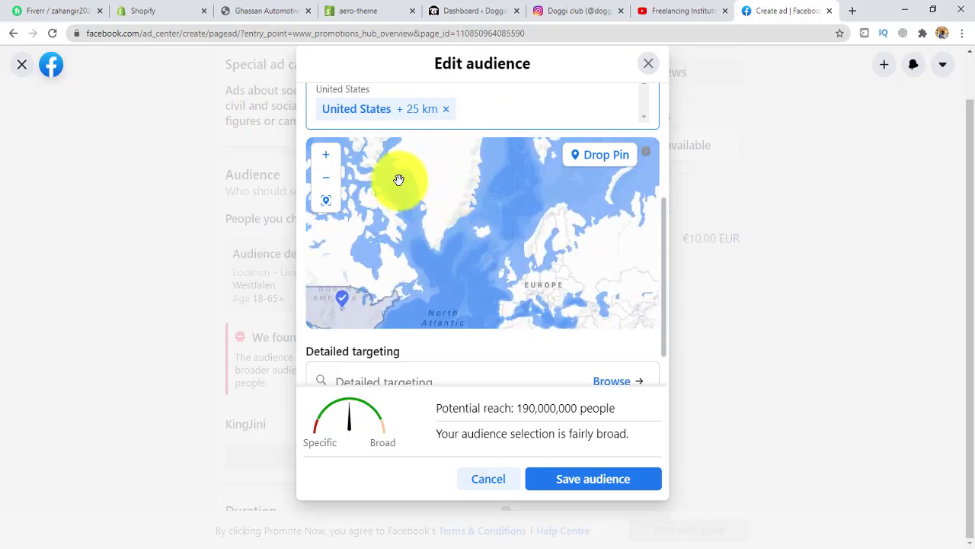
pyautogui.scroll(-2, 427, 190)
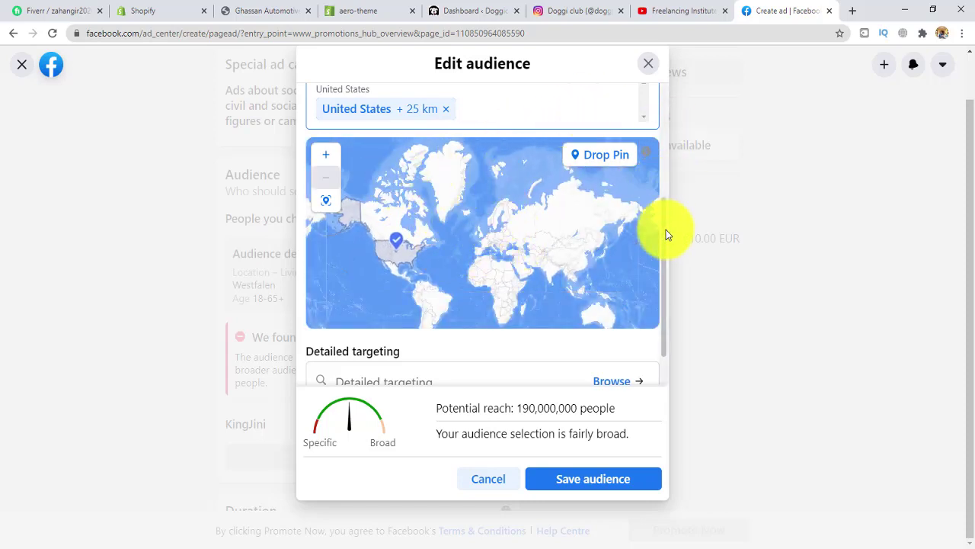
pyautogui.moveTo(664, 233); pyautogui.dragTo(663, 175)
pyautogui.scroll(-1, 415, 182)
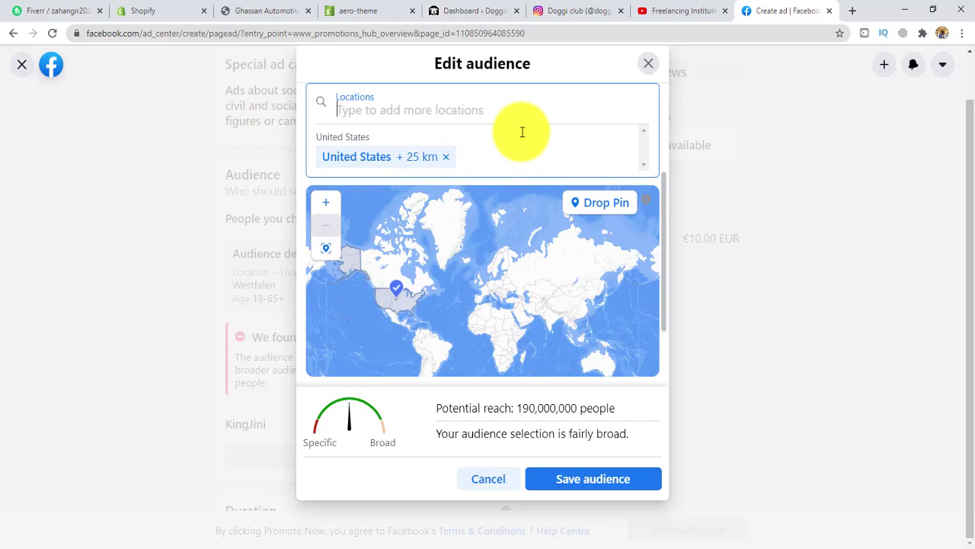
pyautogui.write('Germani')
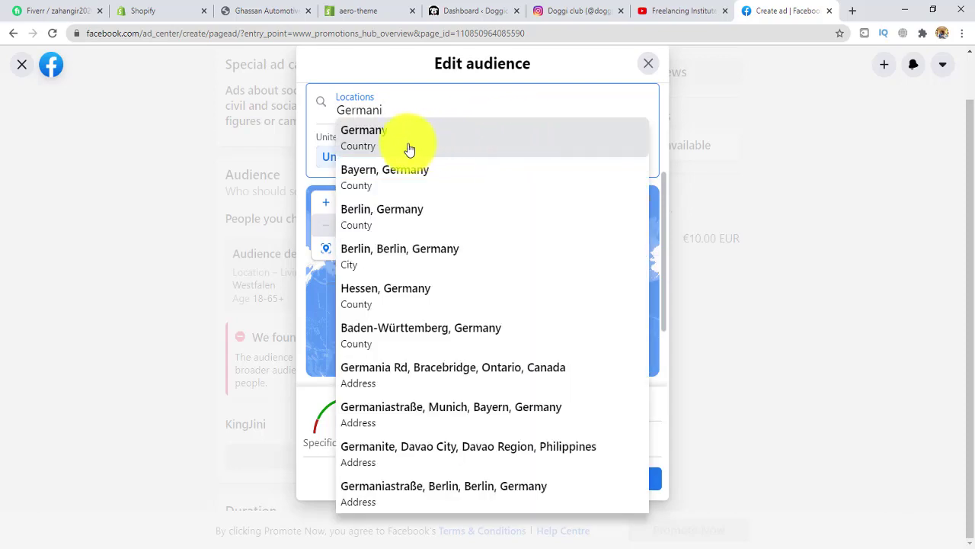
pyautogui.click(383, 145)
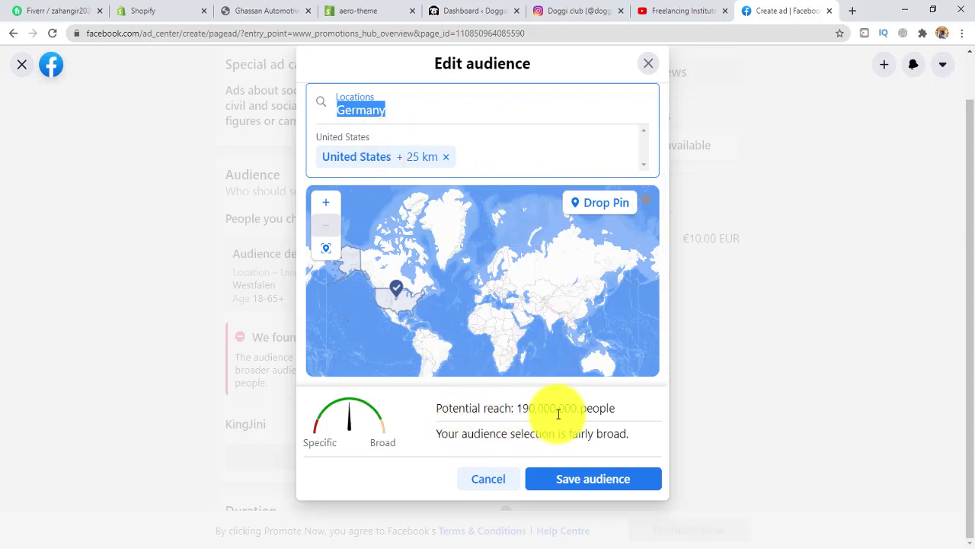
pyautogui.press('Return')
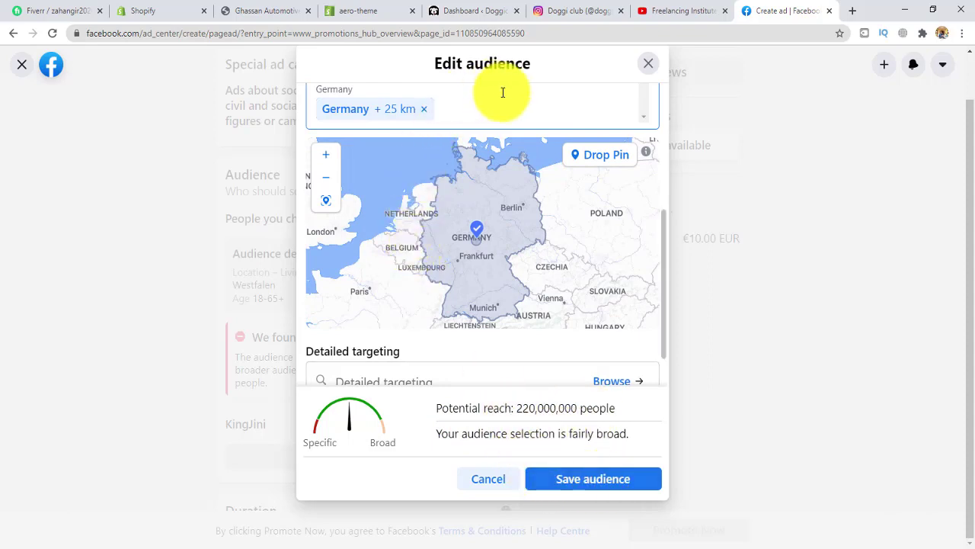
# - Save the edited audience and set the ad's daily budget to €10.00
pyautogui.click(594, 480)
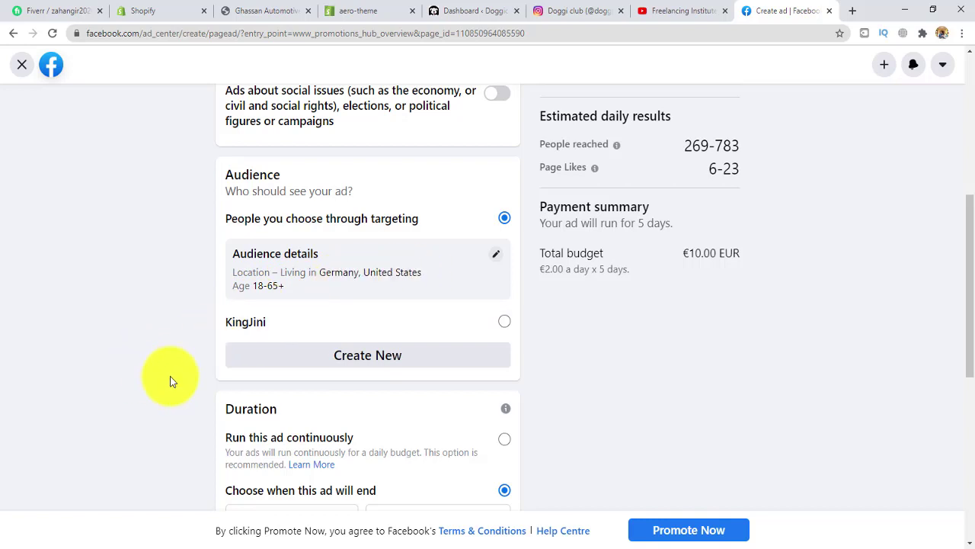
pyautogui.scroll(-3, 170, 377)
pyautogui.scroll(-2, 158, 358)
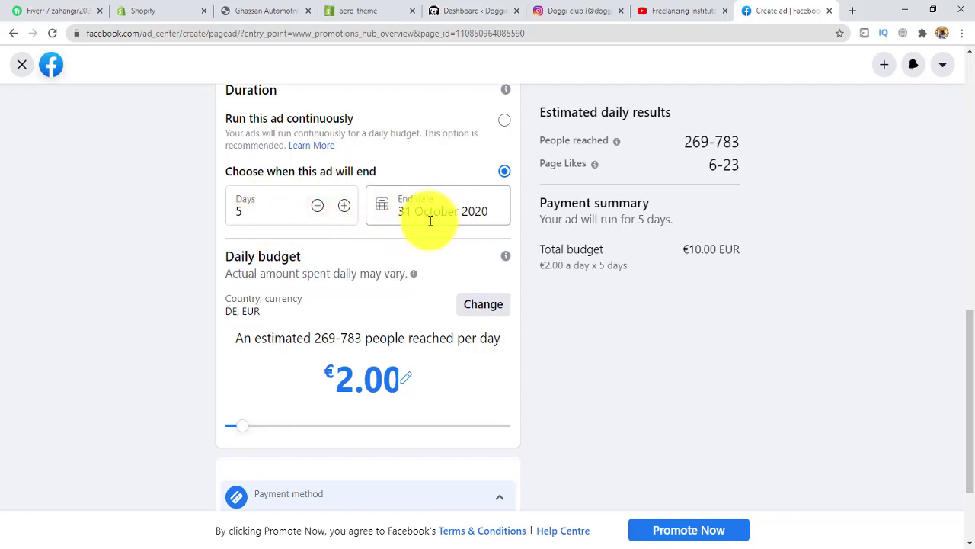
pyautogui.scroll(-1, 194, 303)
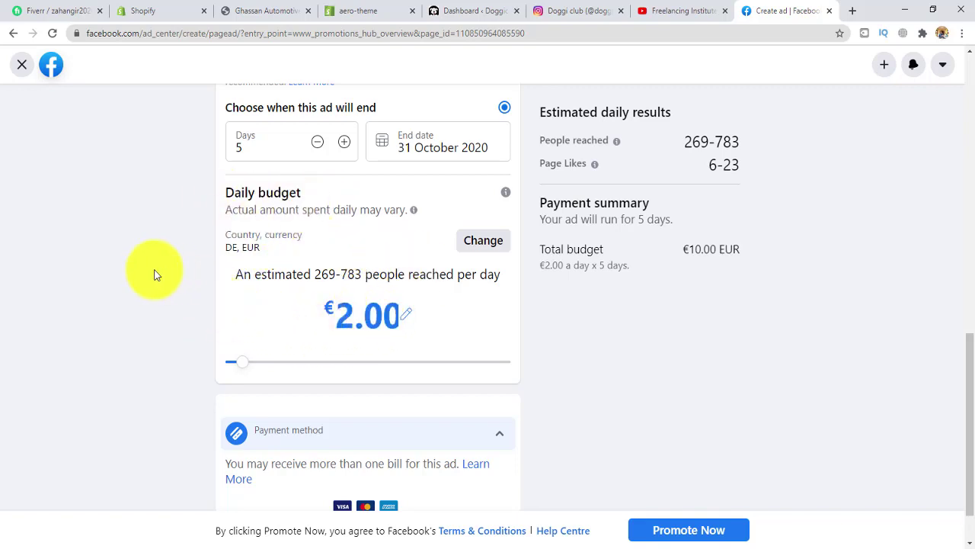
pyautogui.click(489, 248)
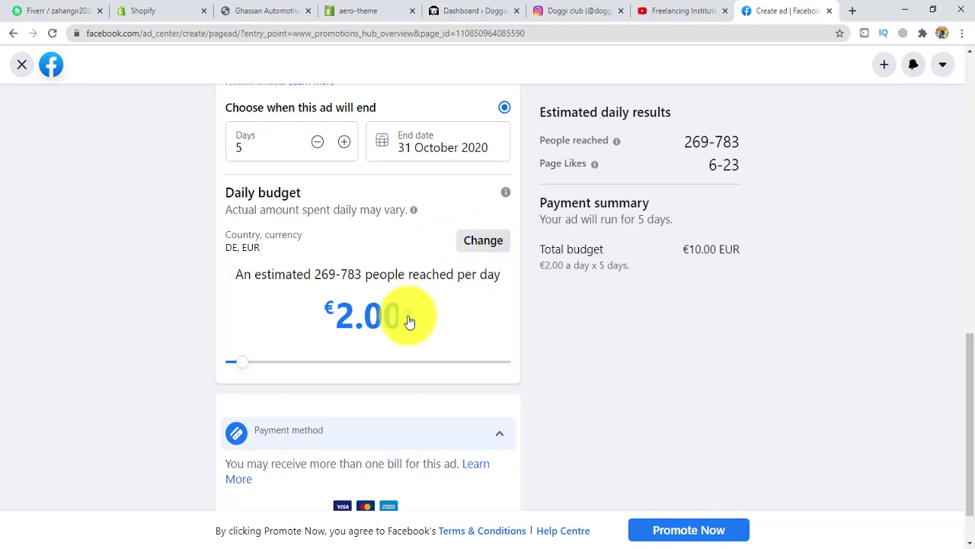
pyautogui.click(355, 323)
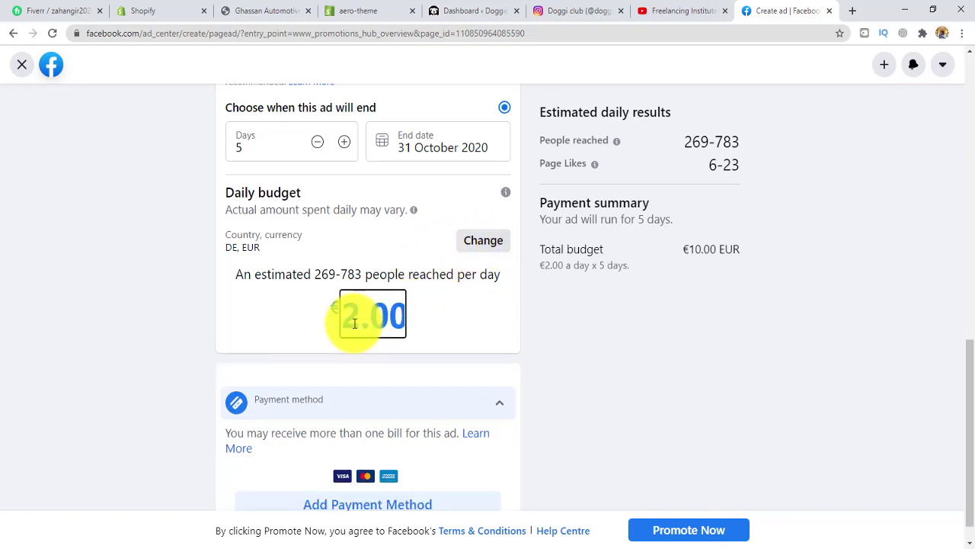
pyautogui.press('BackSpace')
pyautogui.write('10')
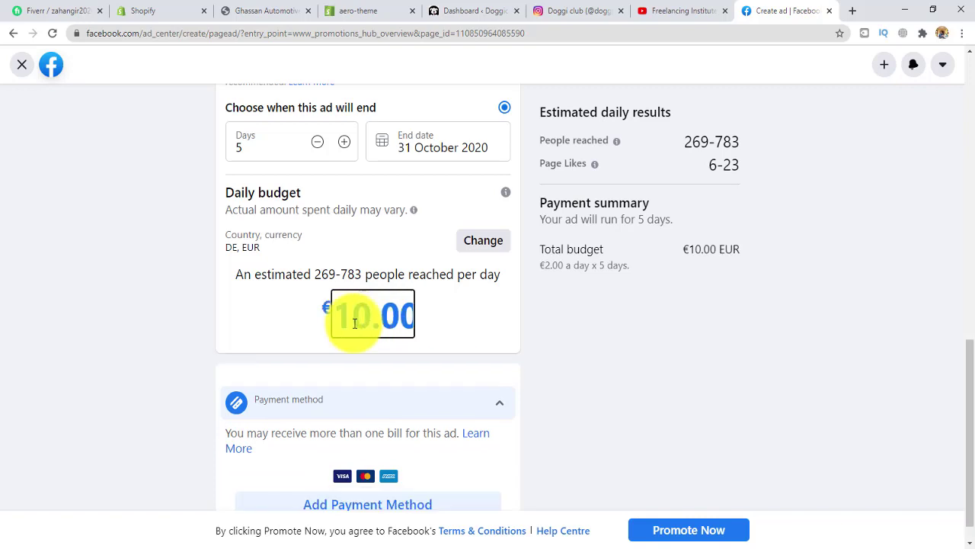
pyautogui.click(191, 309)
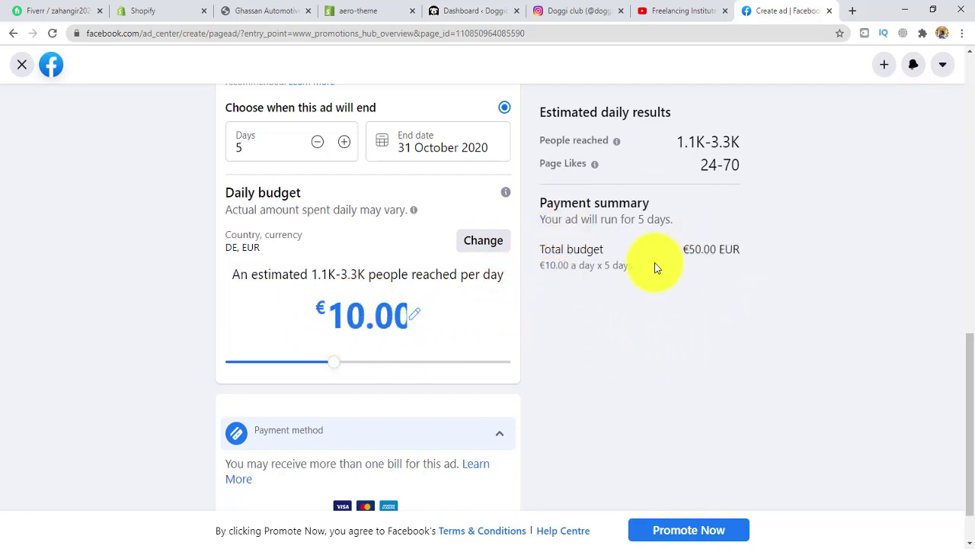
# - Review the ad's duration and budget settings, and view the debit or credit card form without adding a payment method
pyautogui.scroll(1, 644, 340)
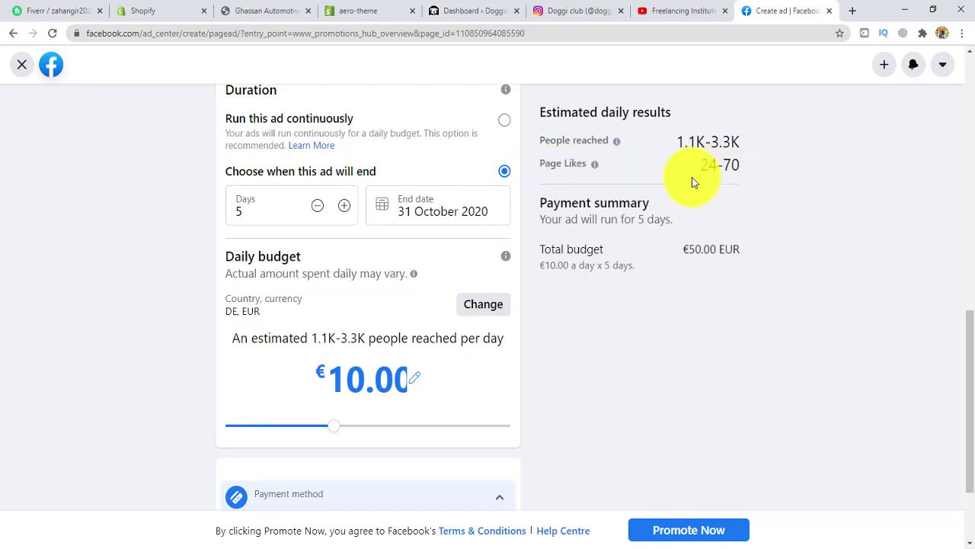
pyautogui.scroll(2, 672, 194)
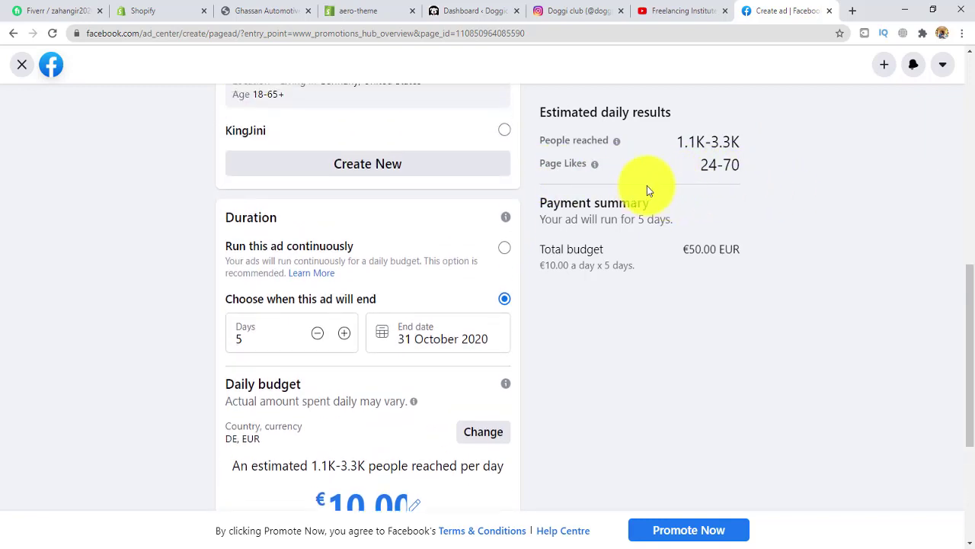
pyautogui.scroll(-4, 574, 353)
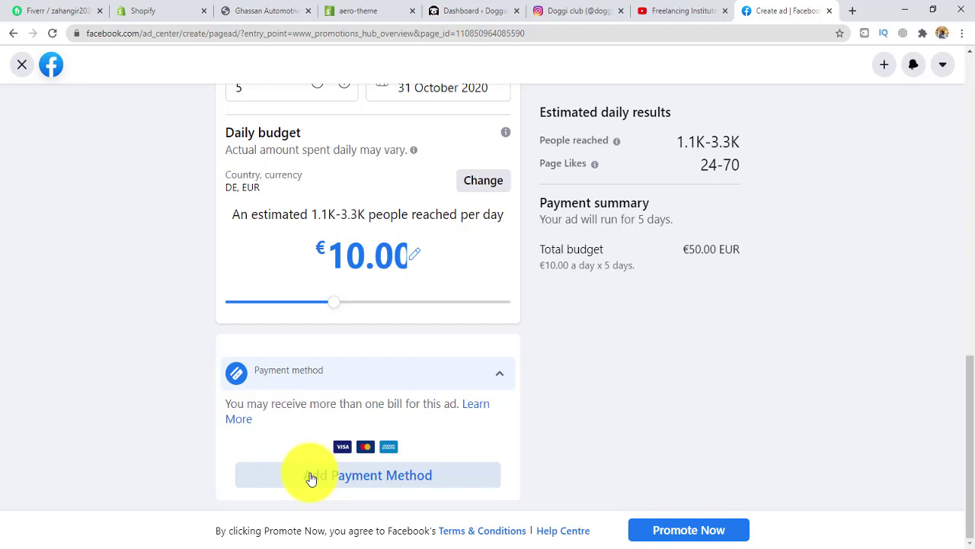
pyautogui.click(391, 480)
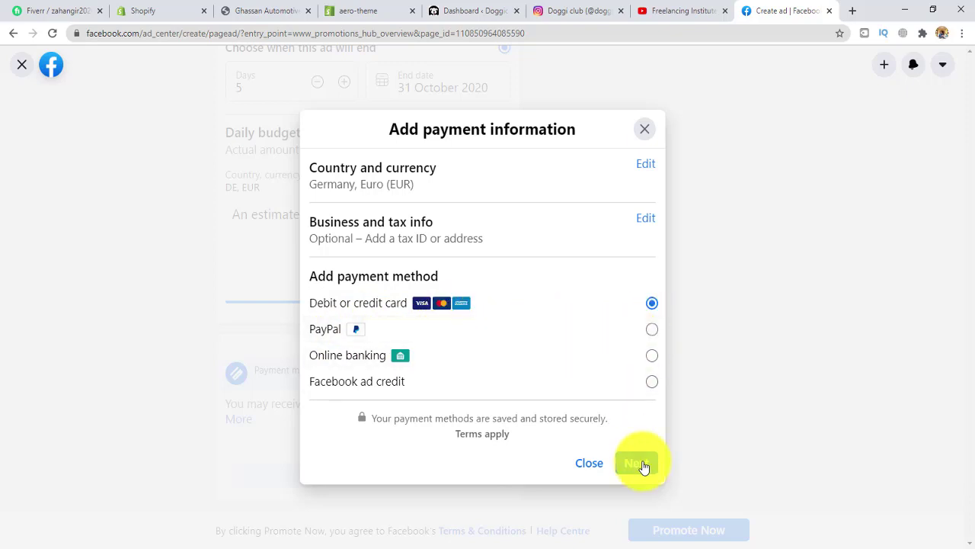
pyautogui.click(643, 464)
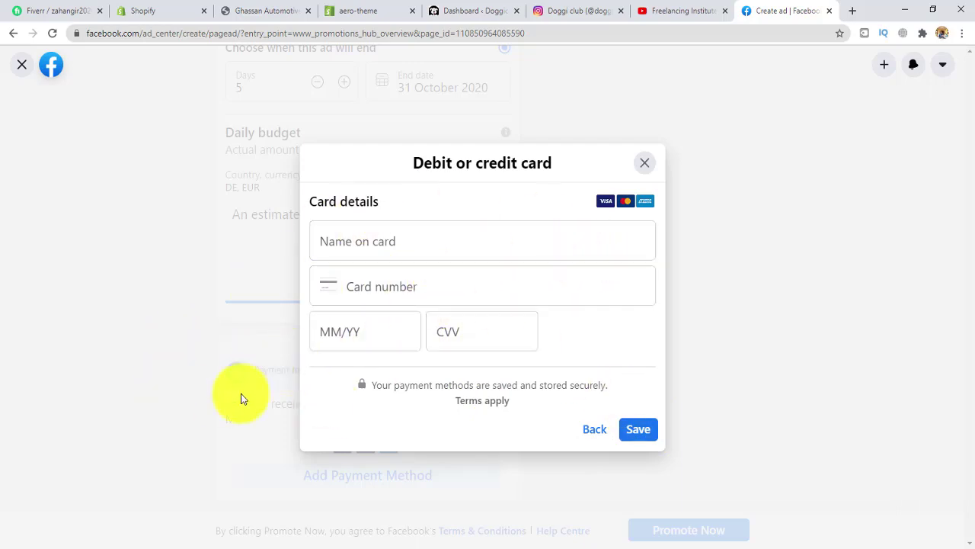
pyautogui.click(596, 431)
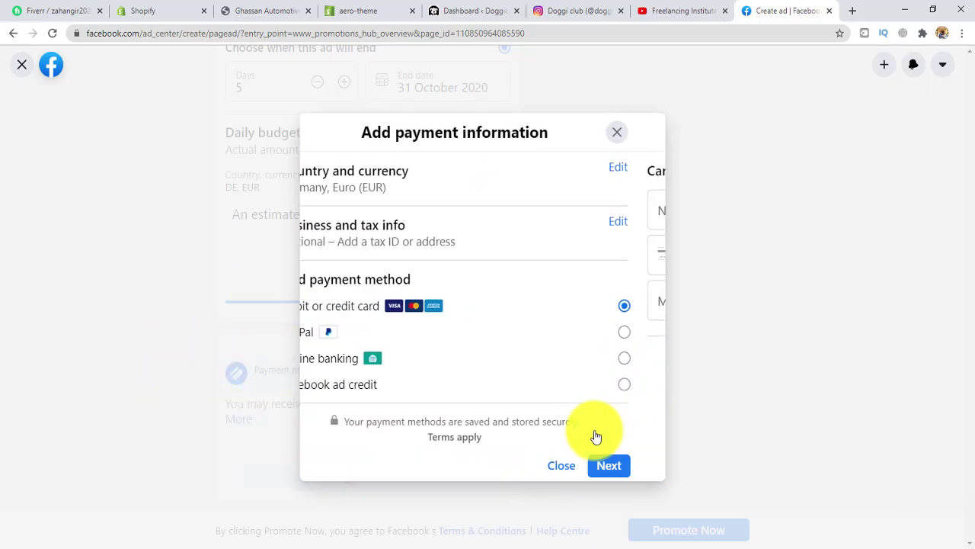
pyautogui.click(591, 467)
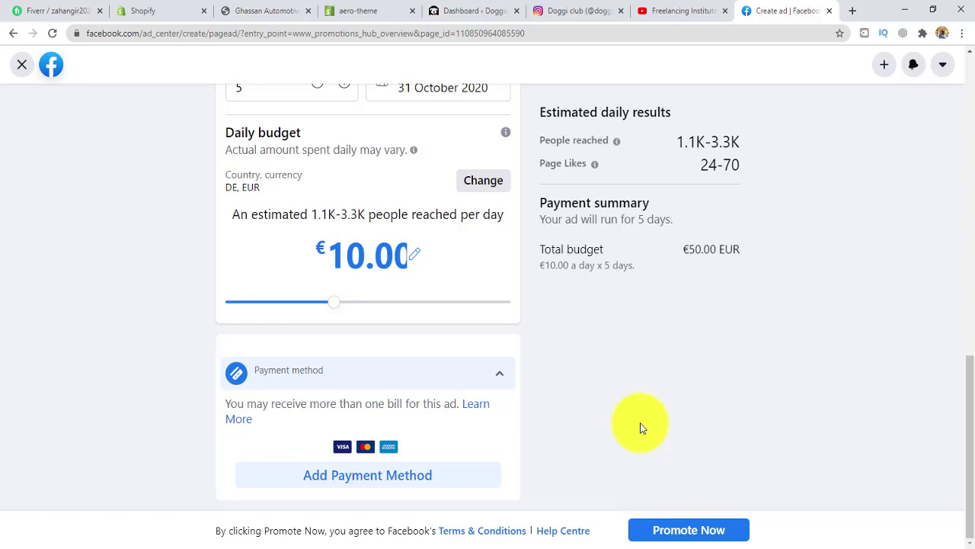
# - Leave the KingJini ad without promoting it, discard the changes and return to the Facebook home page
pyautogui.scroll(6, 642, 391)
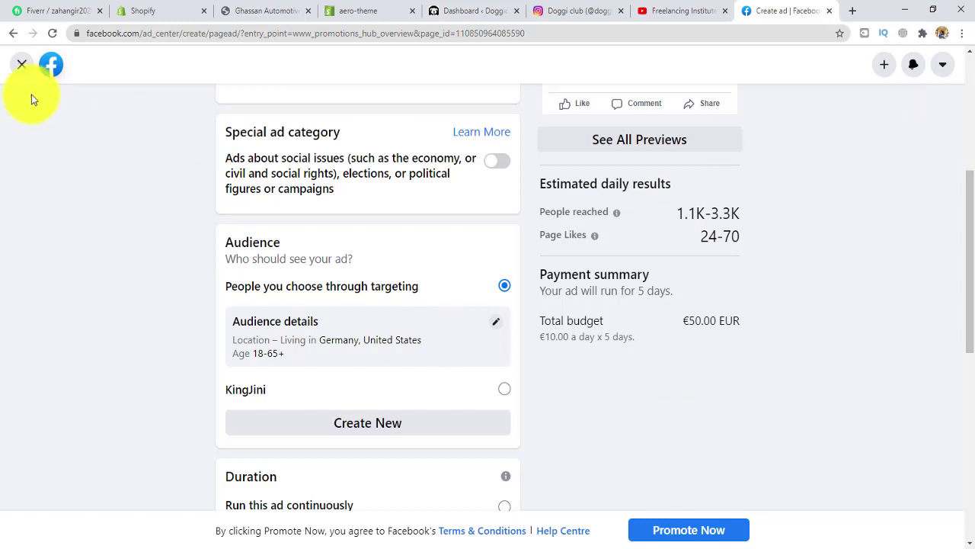
pyautogui.click(49, 69)
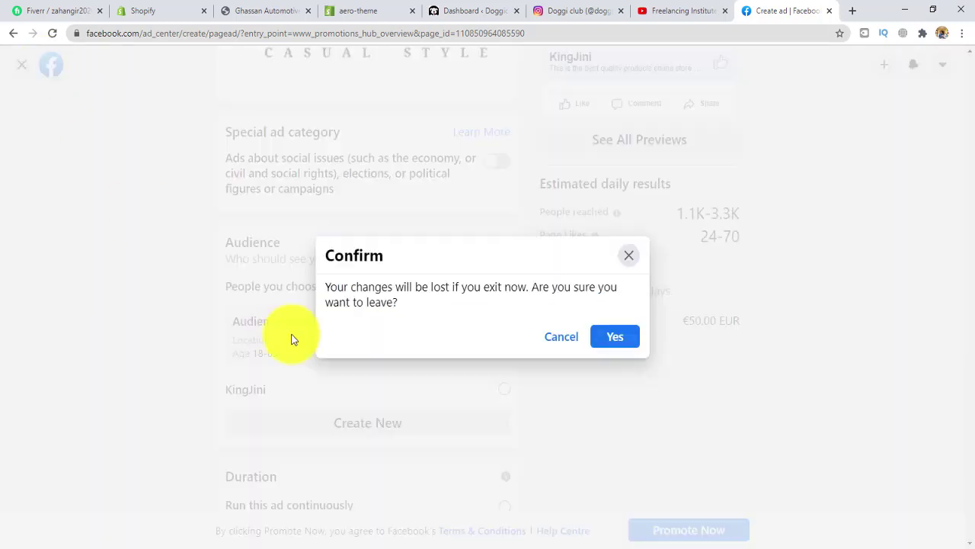
pyautogui.click(615, 338)
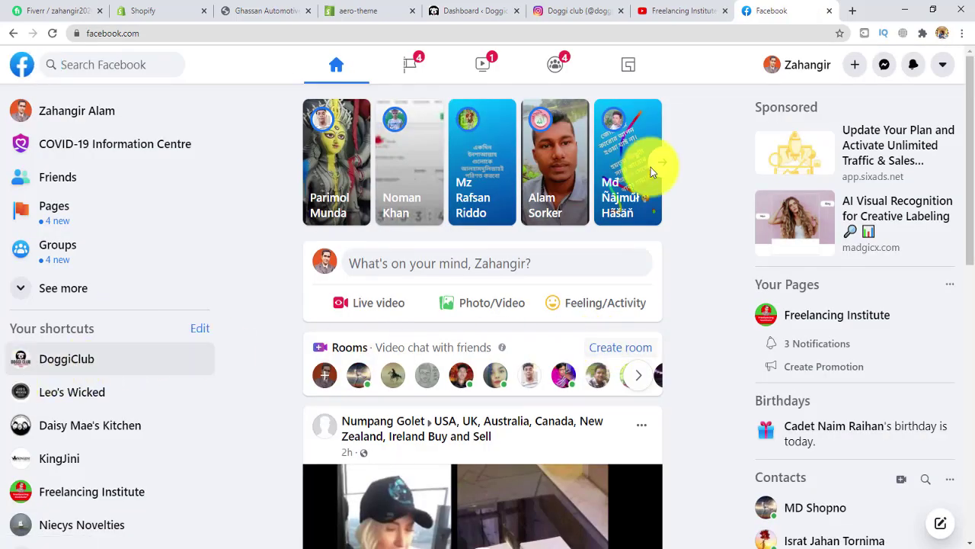
# - Open the Business Manager site business.facebook.com in a new browser tab
pyautogui.click(853, 15)
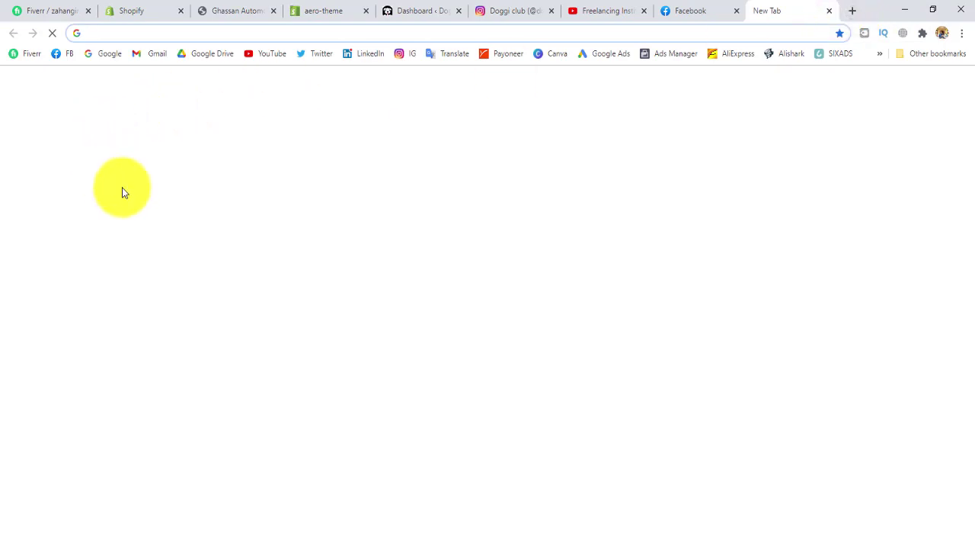
pyautogui.write('bu')
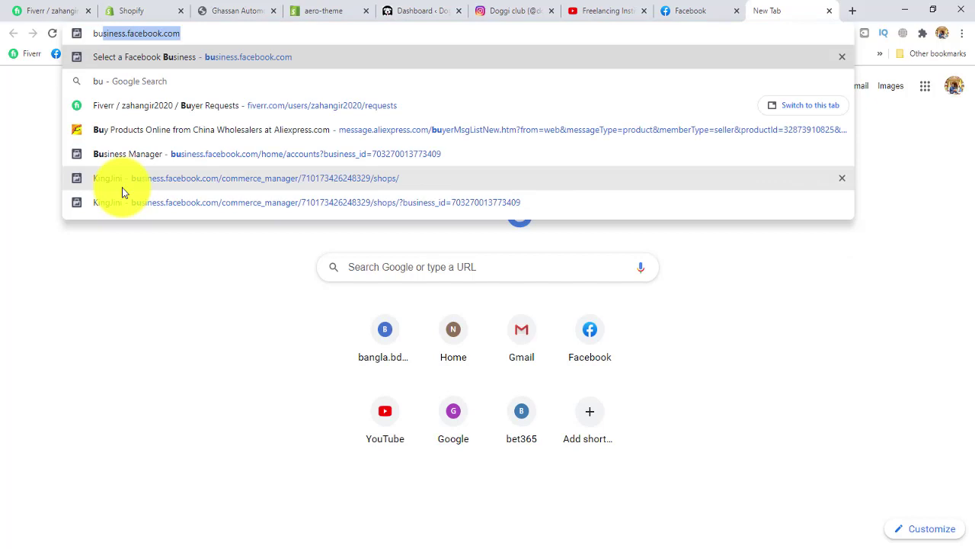
pyautogui.press('Return')
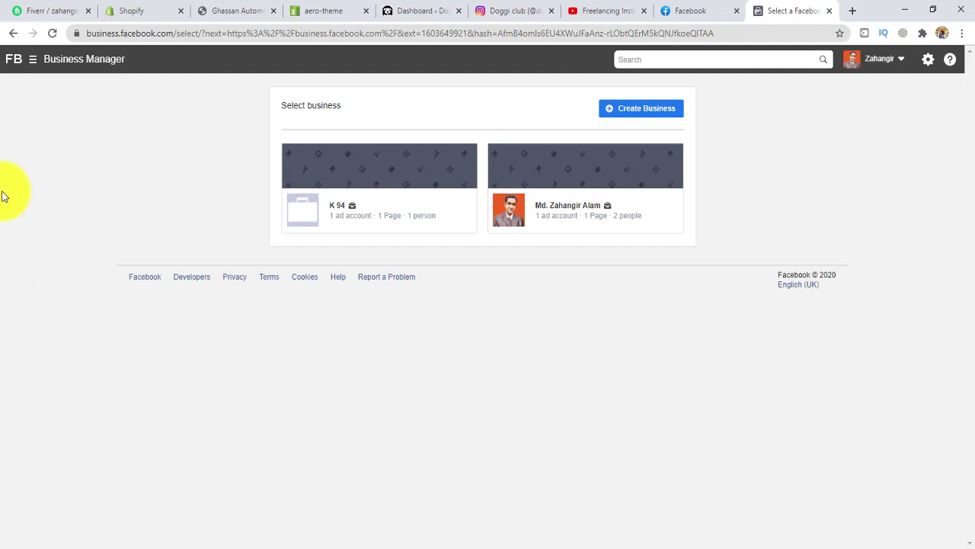
# - Return to the Facebook home page and open its Advertising link to reach Facebook for Business
pyautogui.click(699, 10)
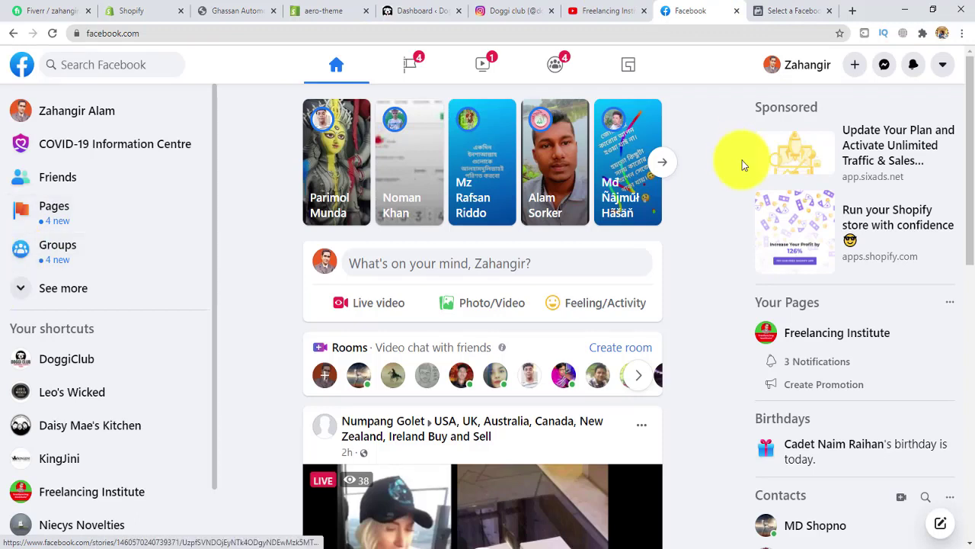
pyautogui.click(945, 68)
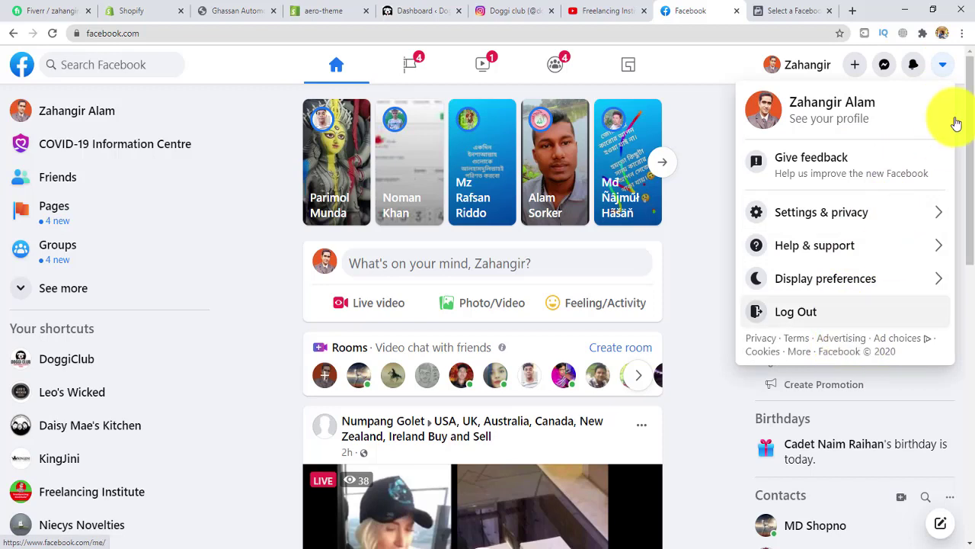
pyautogui.click(945, 70)
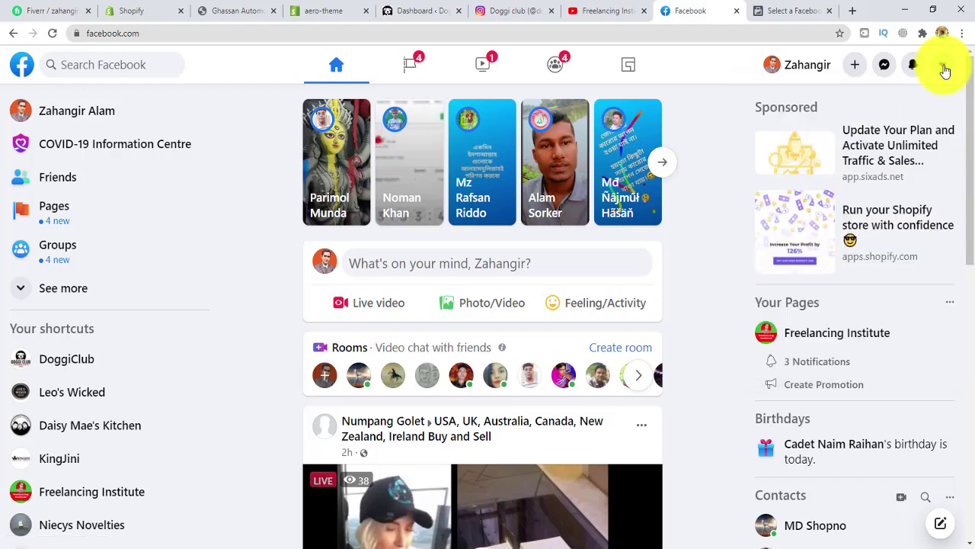
pyautogui.click(945, 70)
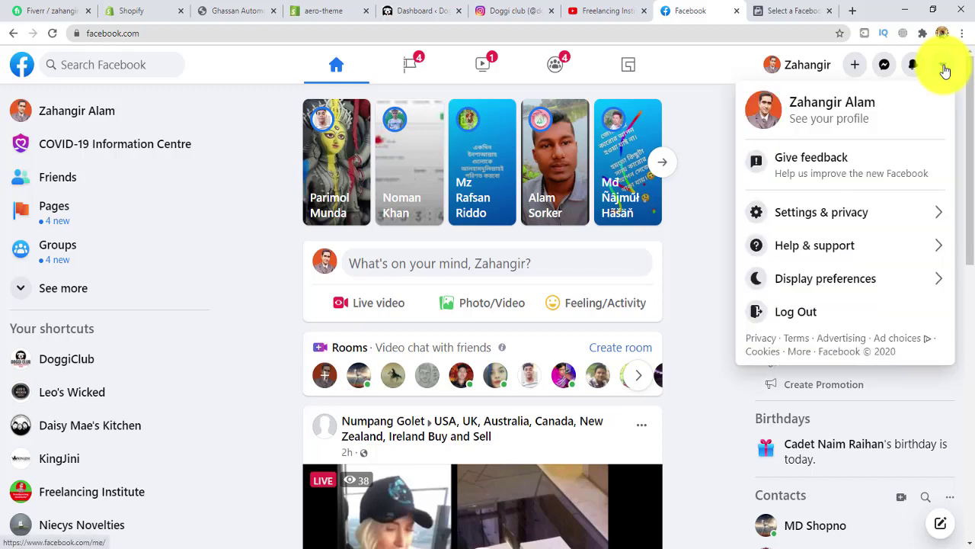
pyautogui.click(840, 343)
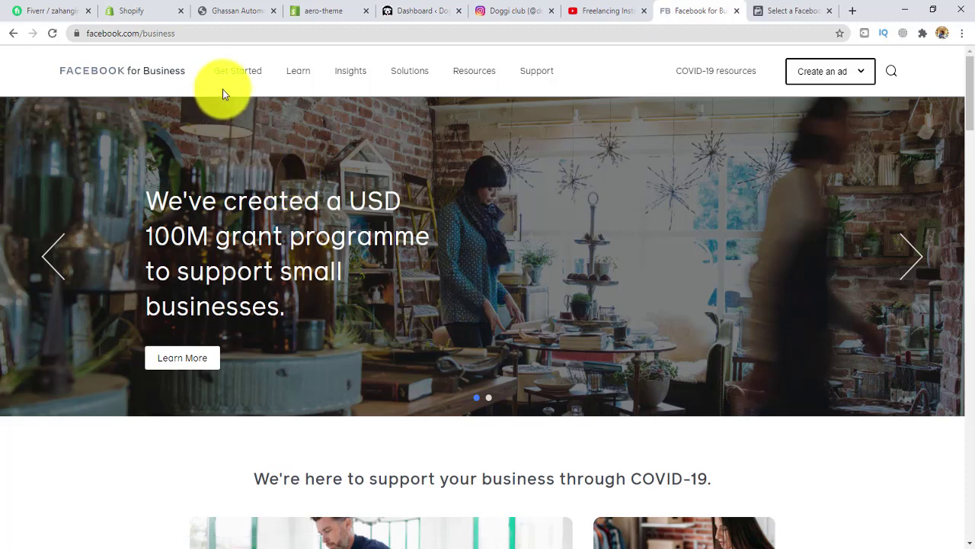
# - Open Ads Manager from the Get Started page by choosing to create an ad, and dismiss the new campaign dialog
pyautogui.moveTo(232, 76)
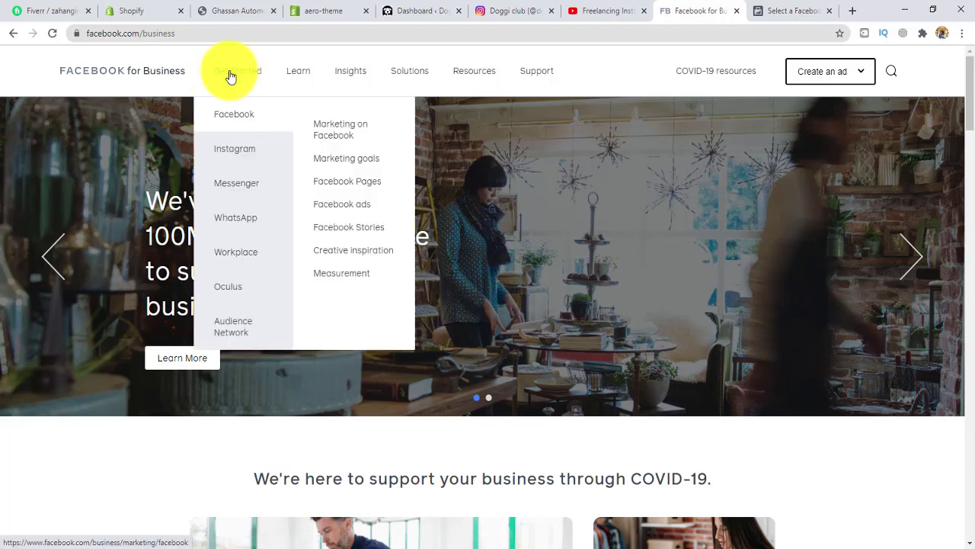
pyautogui.click(233, 72)
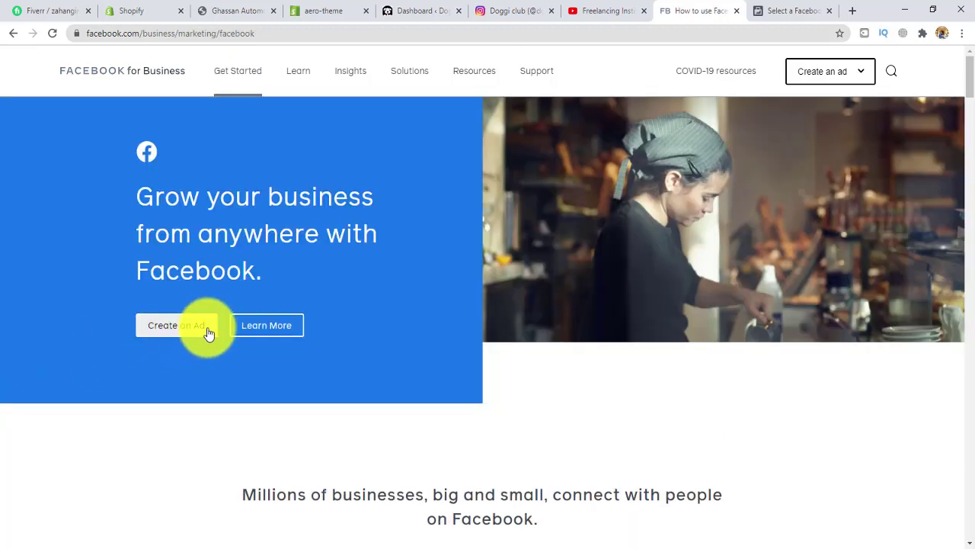
pyautogui.click(183, 333)
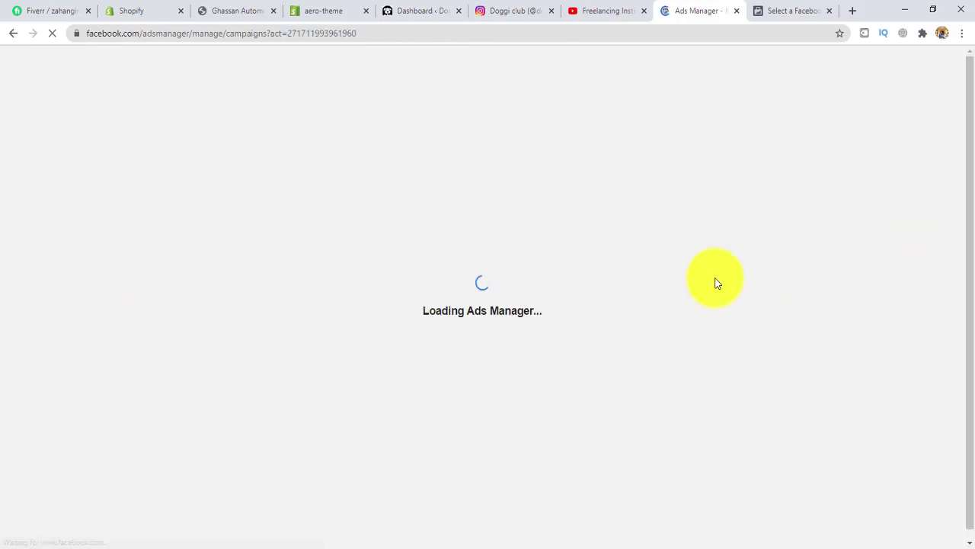
pyautogui.click(799, 7)
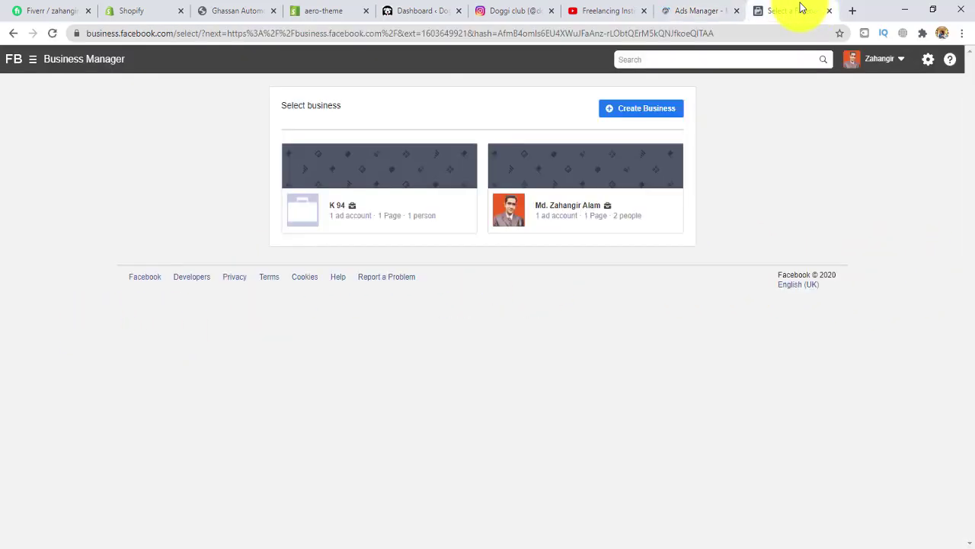
pyautogui.hotkey('ctrl', 'shift', 'Tab')
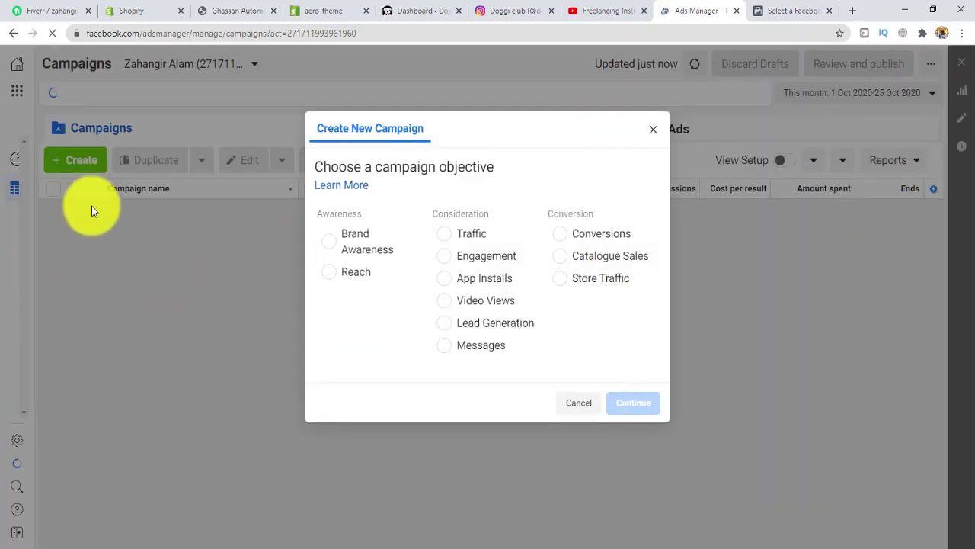
pyautogui.click(653, 130)
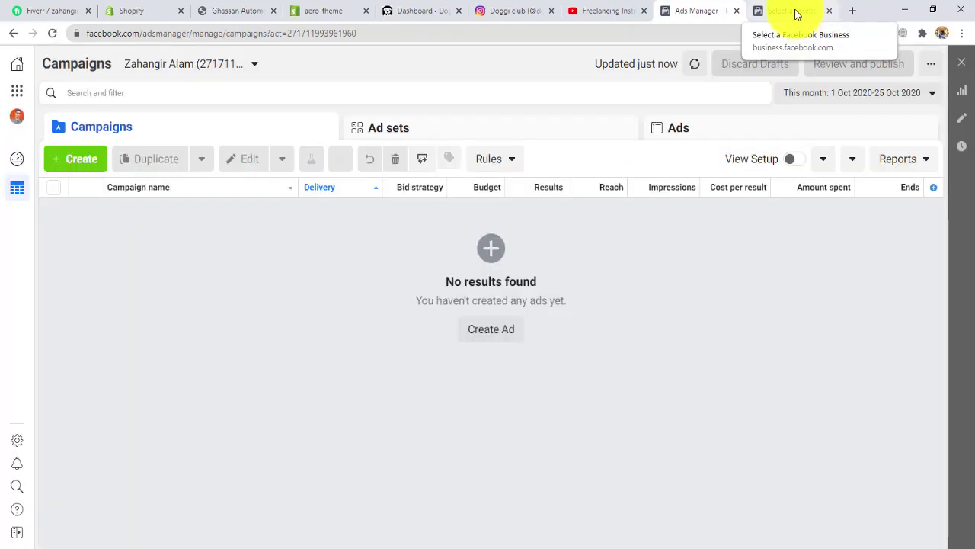
# - Switch to Business Manager, view and dismiss the new business account form, and open the existing business that has two people
pyautogui.click(795, 15)
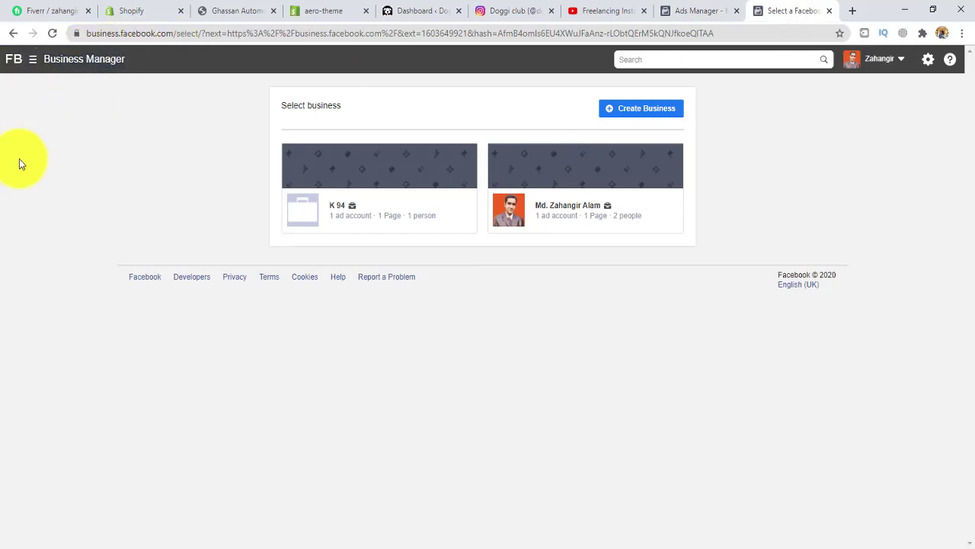
pyautogui.click(640, 111)
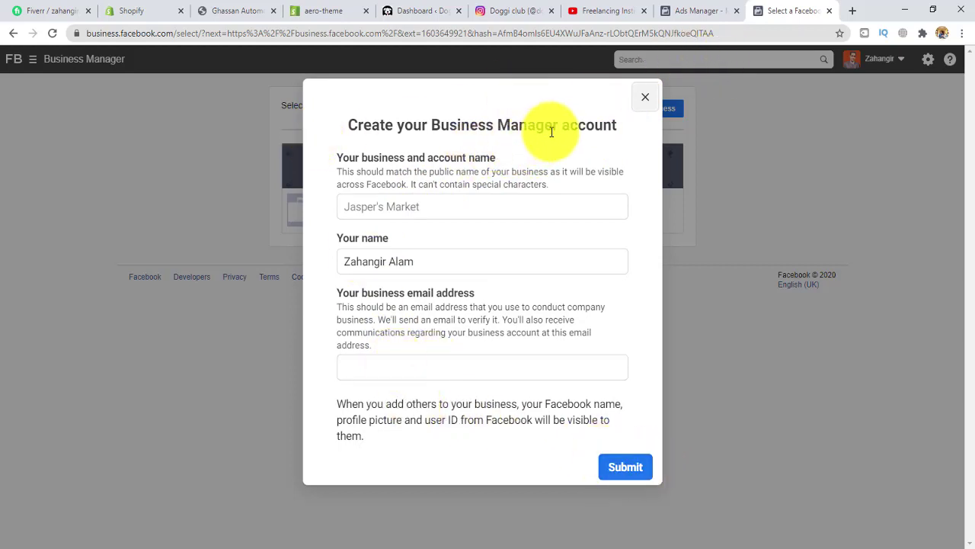
pyautogui.click(645, 101)
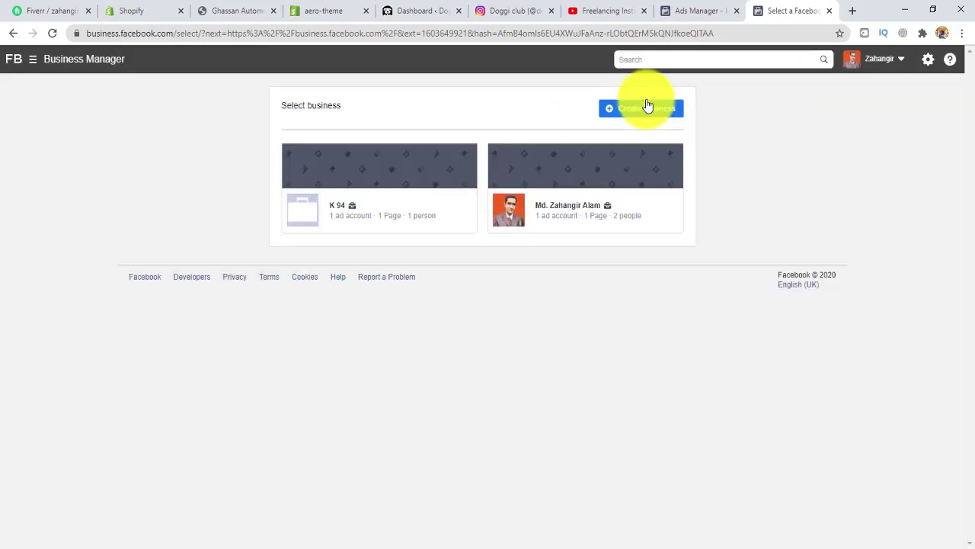
pyautogui.click(584, 213)
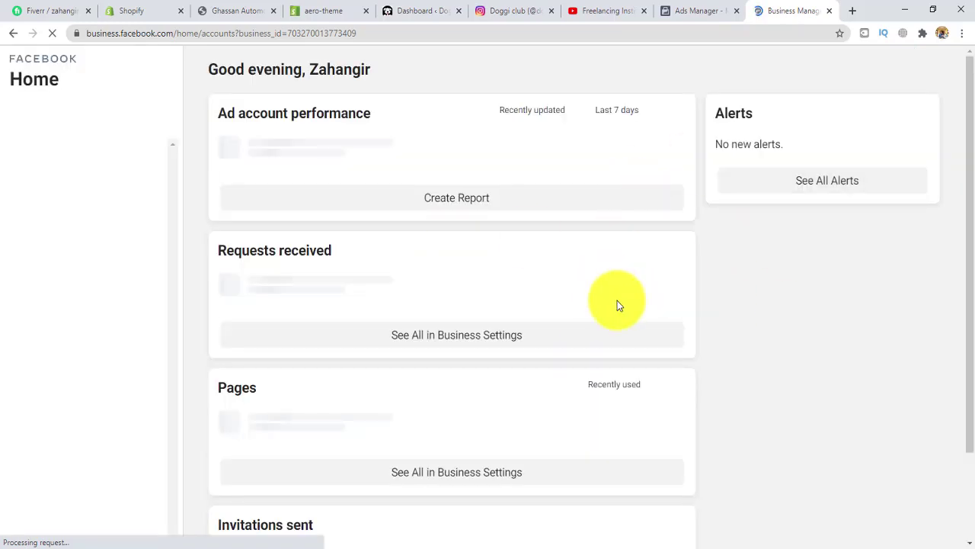
# - Close the separate Ads Manager browser tab and open Ads Manager for the KingJini ad account from the Business Manager home
pyautogui.click(696, 9)
pyautogui.click(795, 9)
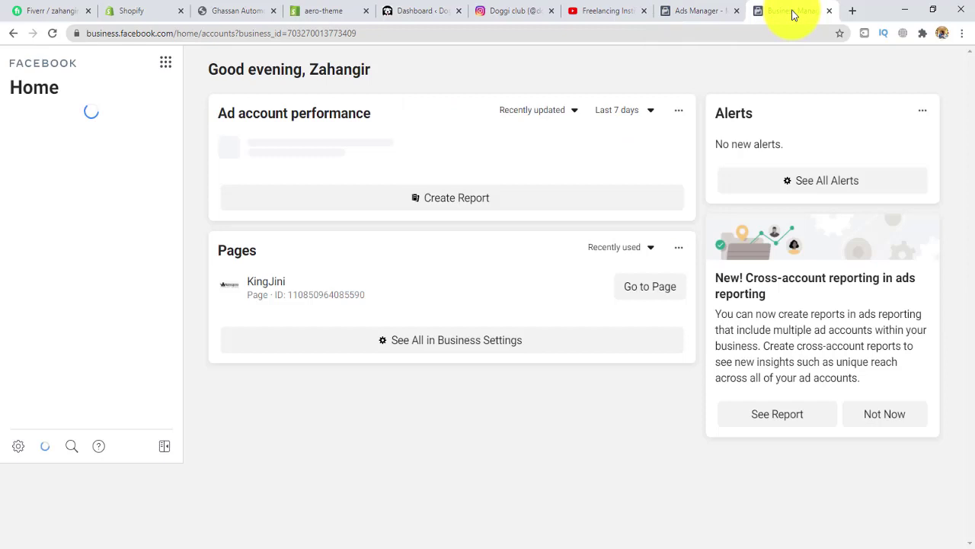
pyautogui.click(736, 11)
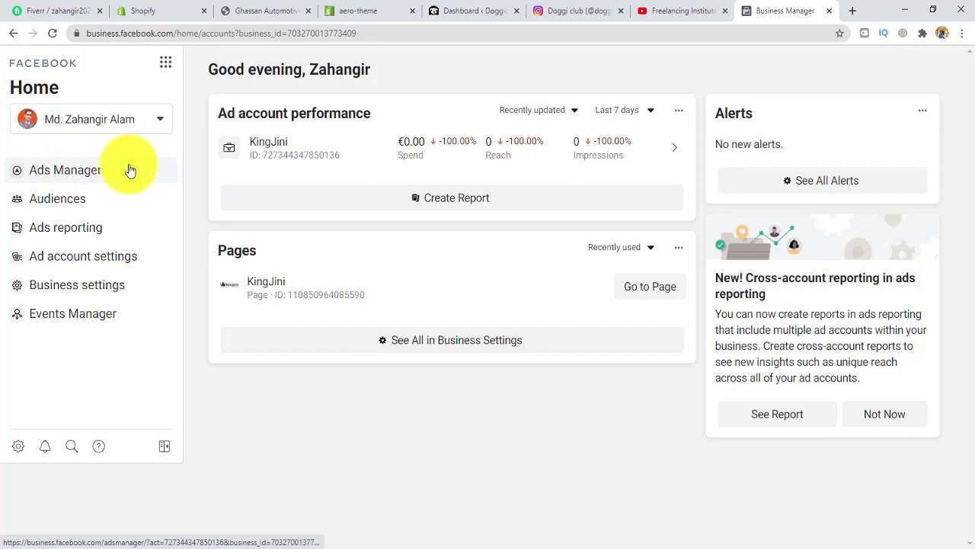
pyautogui.click(50, 176)
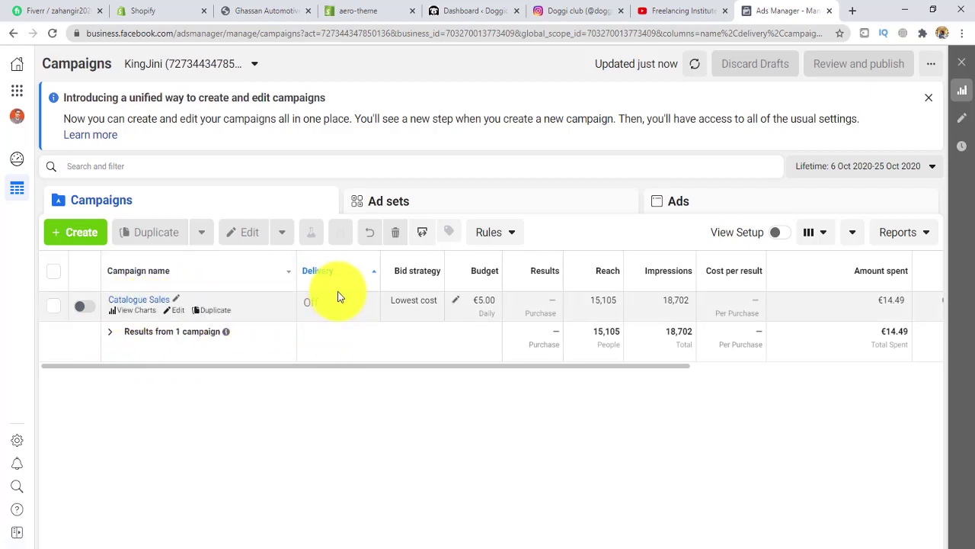
# - Review the Catalogue Sales campaign's columns, including budget, reach, impressions, amount spent, website purchases and link clicks
pyautogui.moveTo(343, 364); pyautogui.dragTo(370, 370)
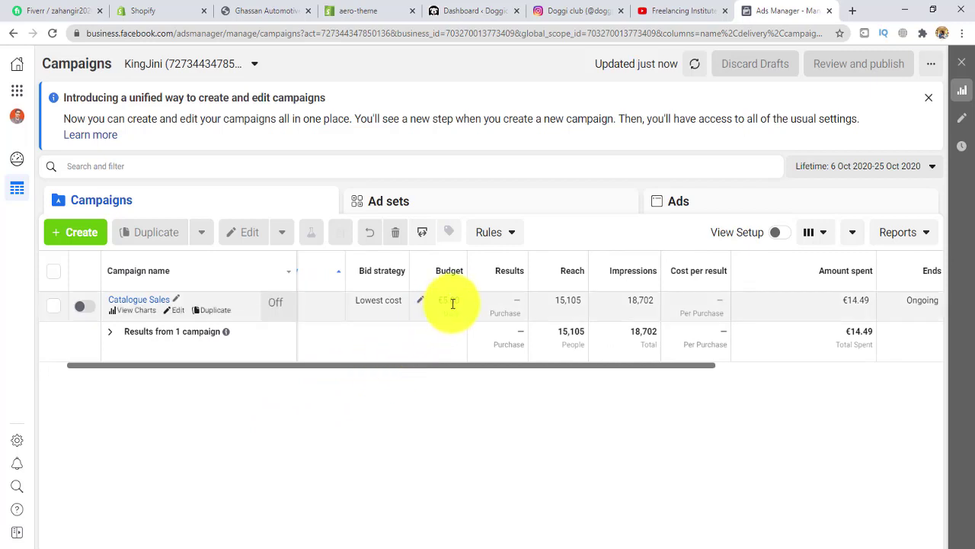
pyautogui.moveTo(445, 365); pyautogui.dragTo(483, 372)
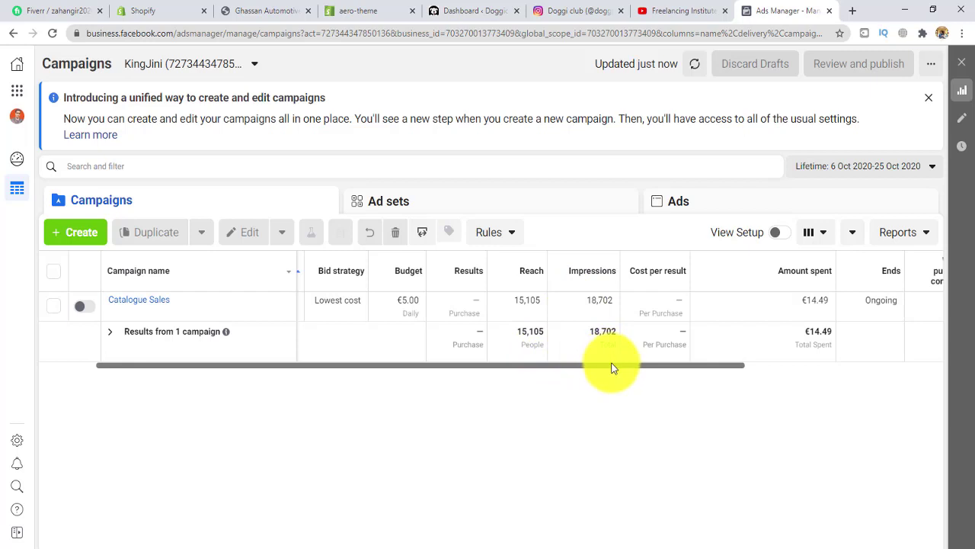
pyautogui.moveTo(611, 368); pyautogui.dragTo(686, 367)
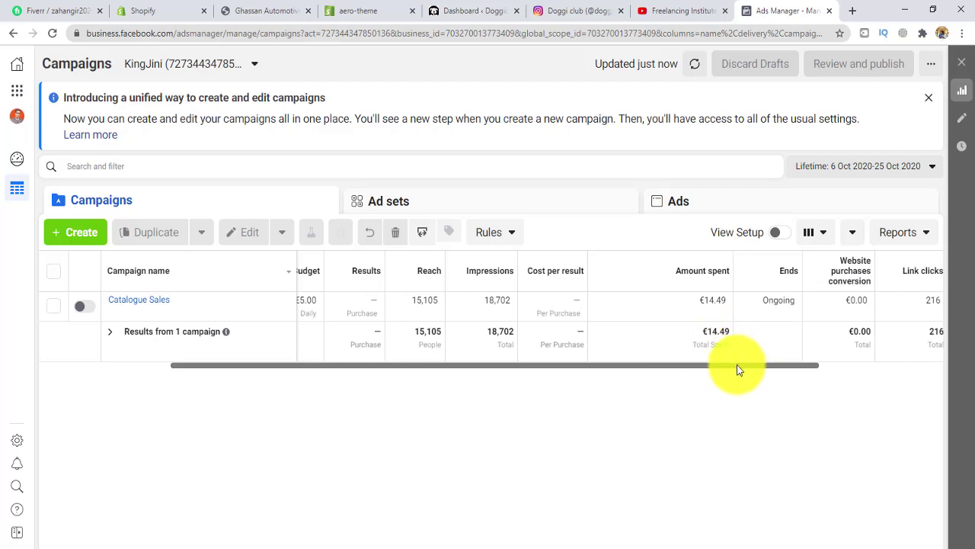
pyautogui.moveTo(737, 364); pyautogui.dragTo(804, 364)
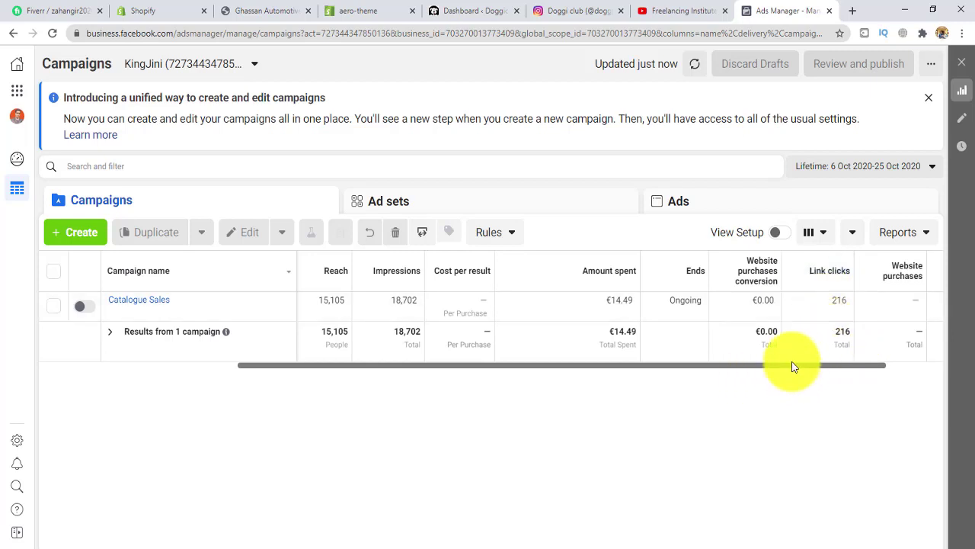
pyautogui.moveTo(792, 366); pyautogui.dragTo(622, 376)
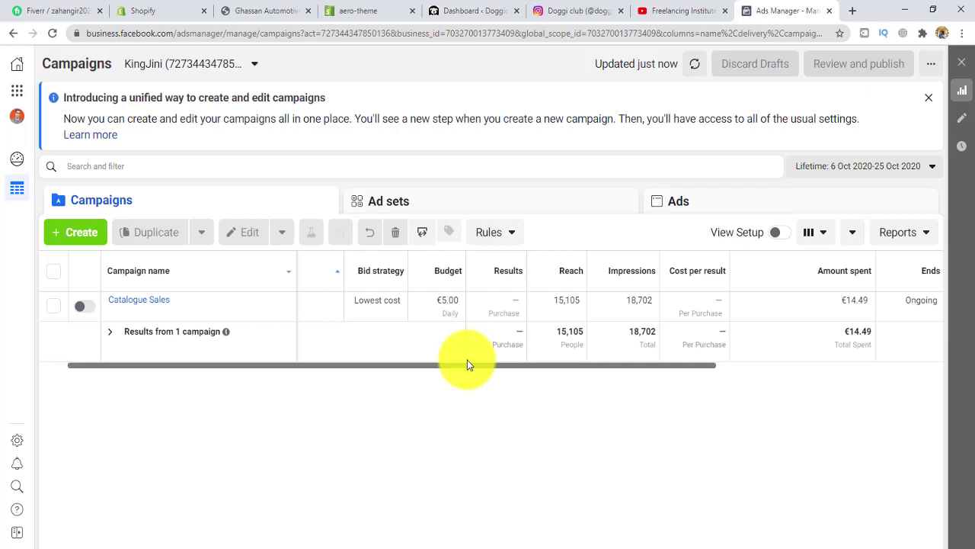
# - Open Business settings and look through the Users, Accounts and Data sources sections, expanding Data sources to see its entries
pyautogui.click(16, 443)
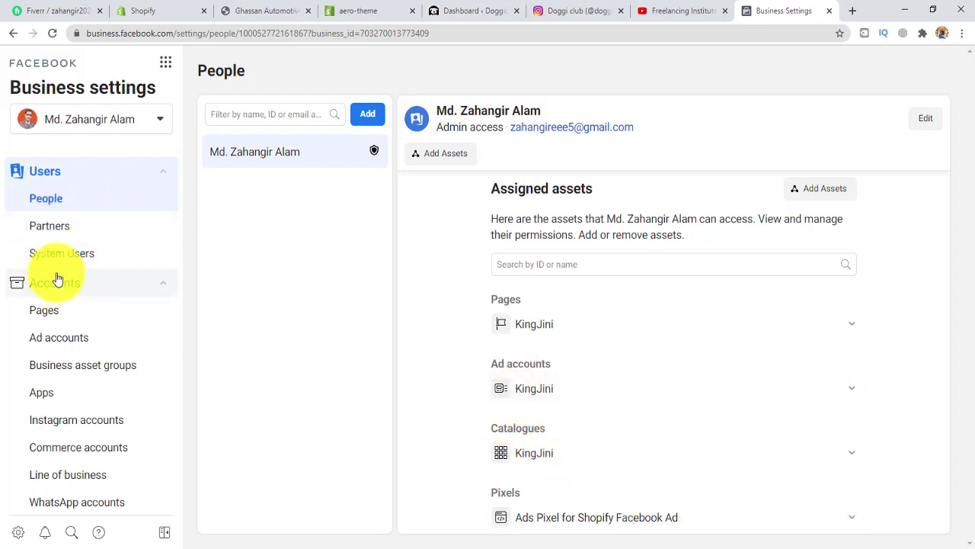
pyautogui.scroll(-2, 84, 293)
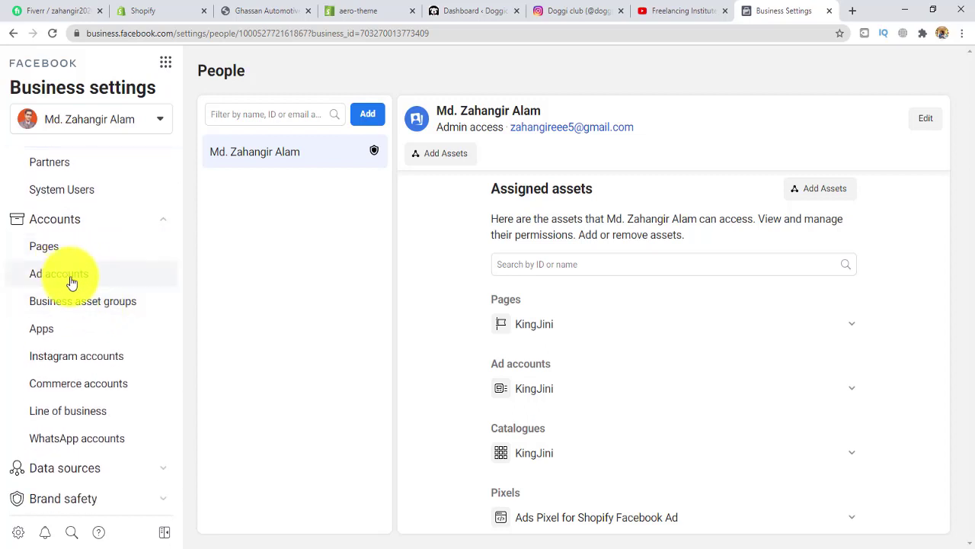
pyautogui.scroll(-4, 71, 282)
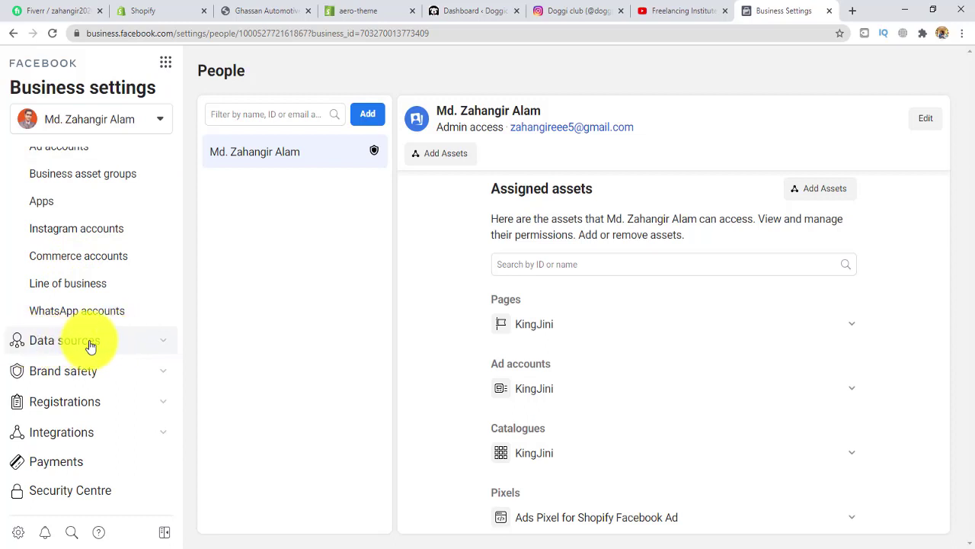
pyautogui.scroll(-2, 90, 345)
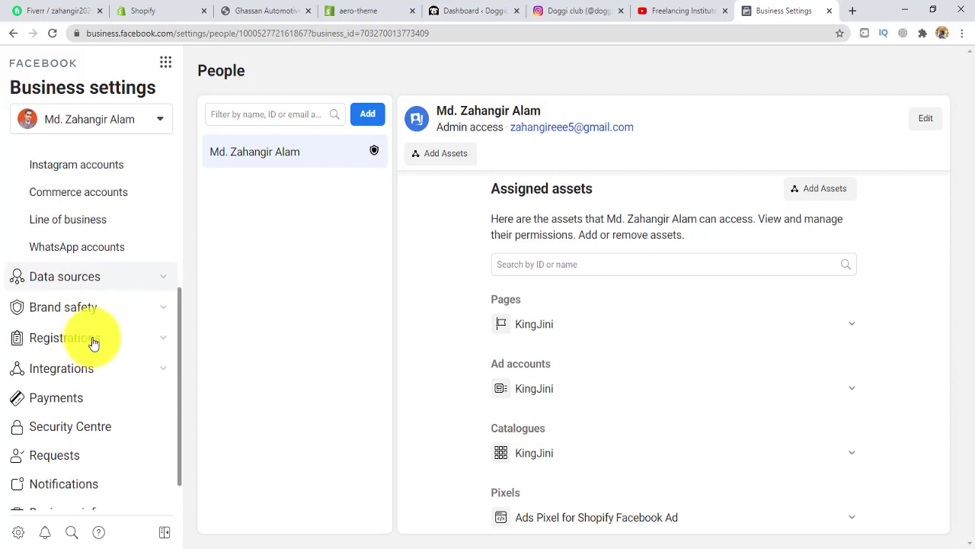
pyautogui.click(74, 282)
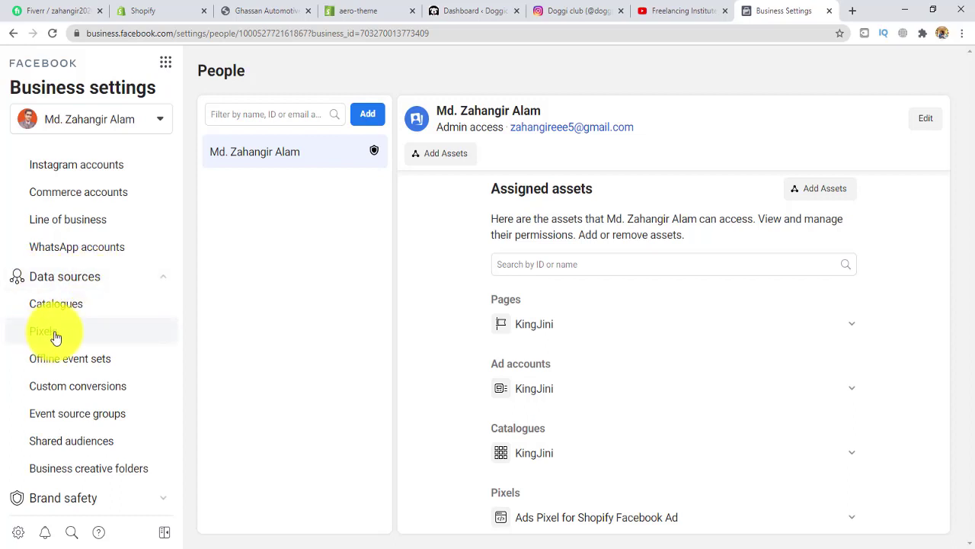
pyautogui.scroll(-2, 55, 336)
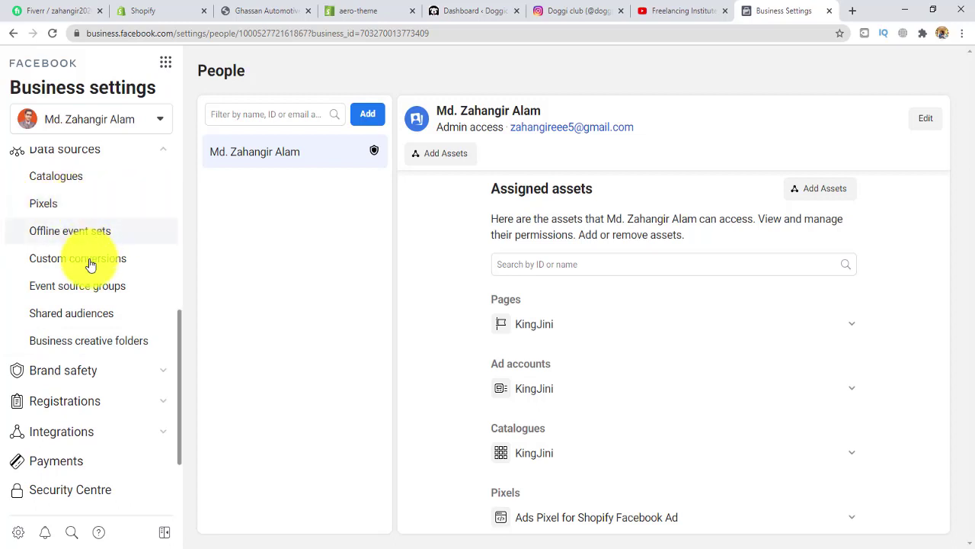
pyautogui.scroll(-2, 130, 274)
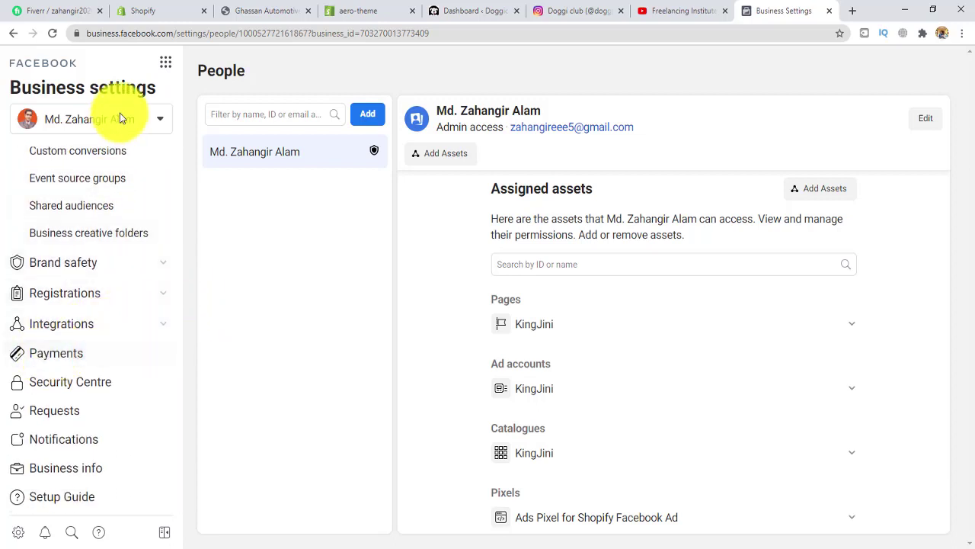
# - View the business's payment methods and open the option to add a payment method
pyautogui.click(62, 359)
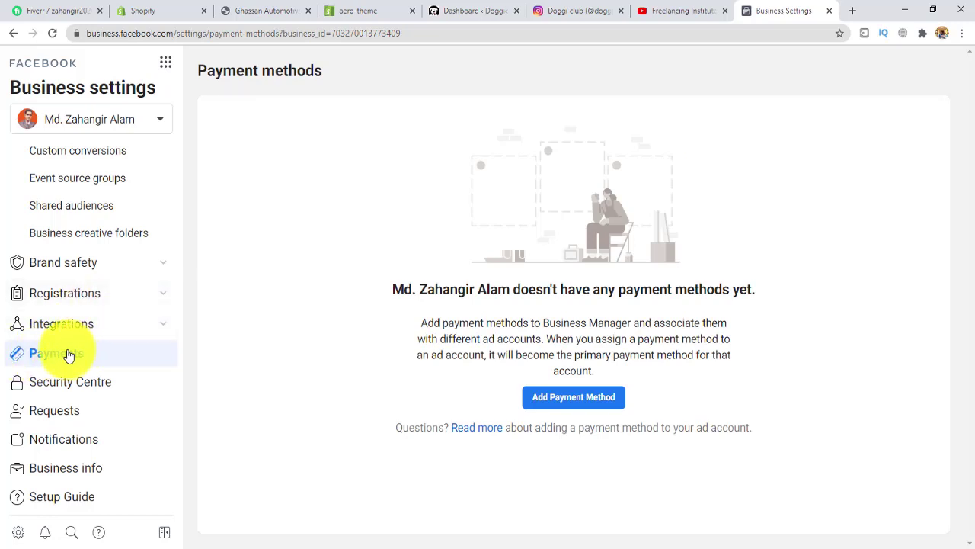
pyautogui.click(583, 403)
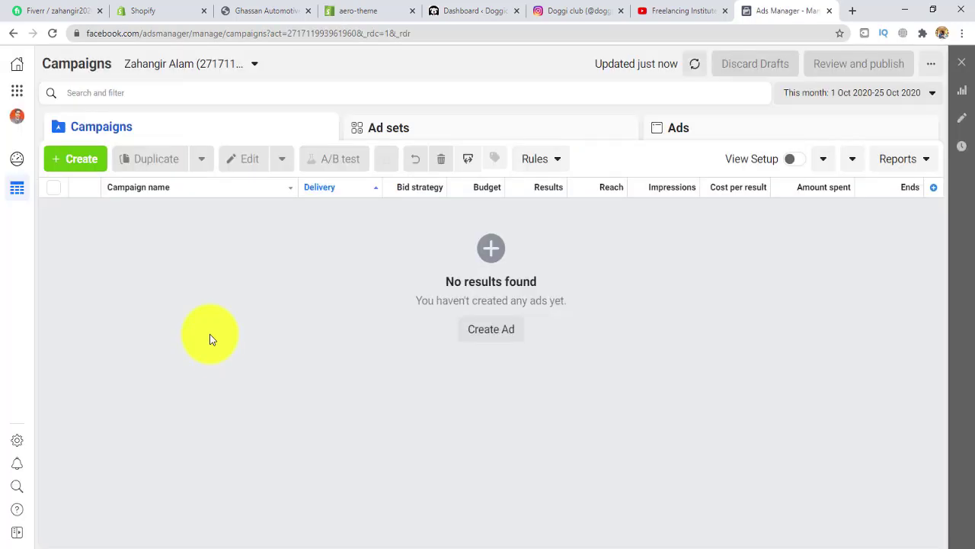
# - Start a new campaign with the Reach objective and expand the optional naming section for the campaign, ad set and ad
pyautogui.click(75, 162)
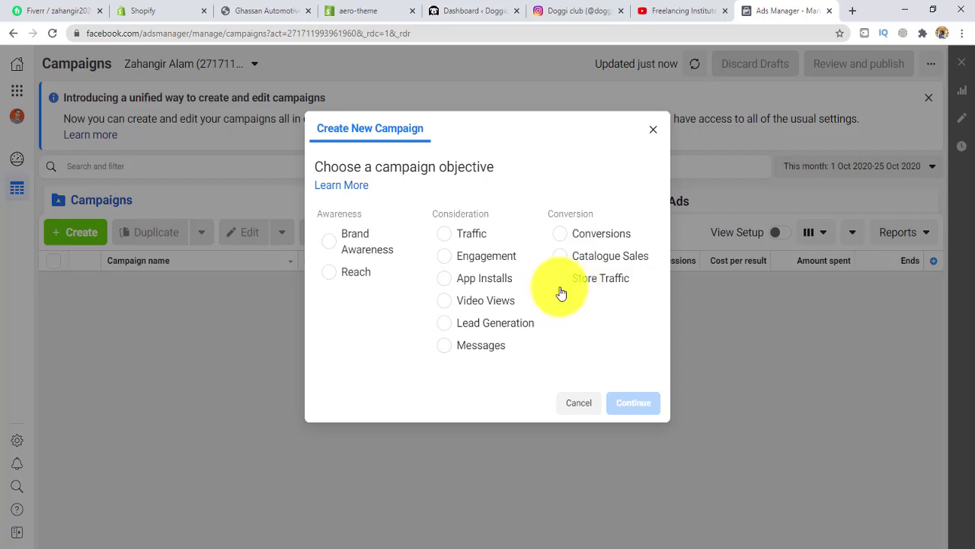
pyautogui.click(332, 278)
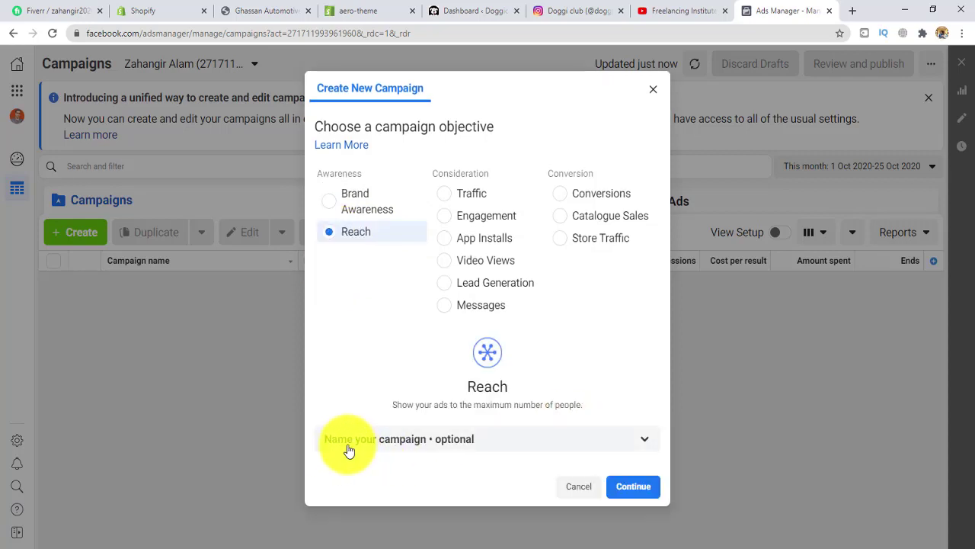
pyautogui.click(637, 441)
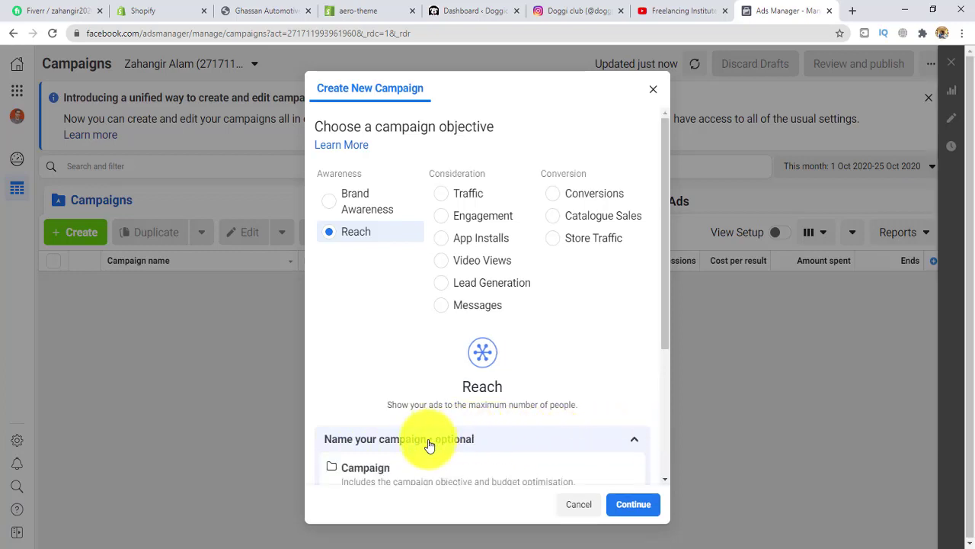
pyautogui.scroll(-2, 508, 450)
pyautogui.scroll(-1, 509, 445)
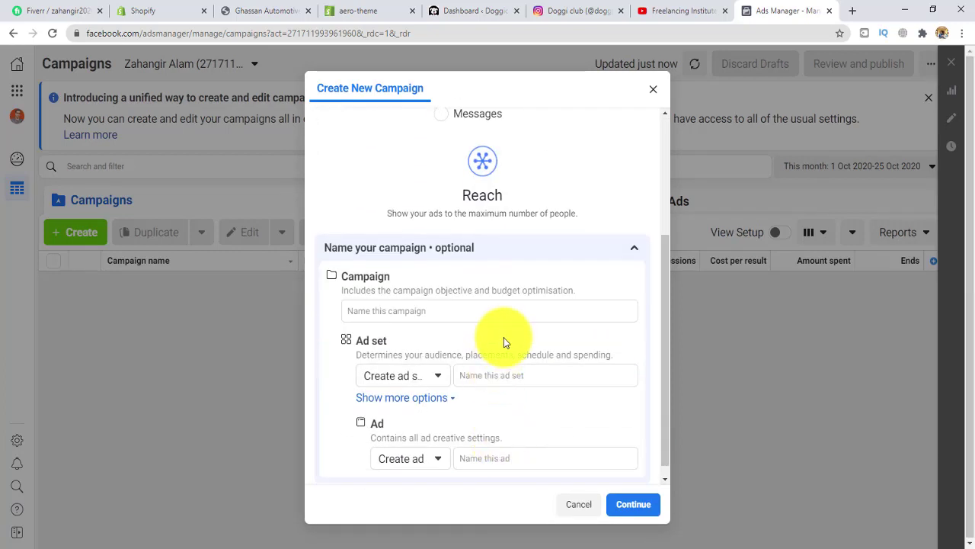
pyautogui.scroll(-1, 502, 338)
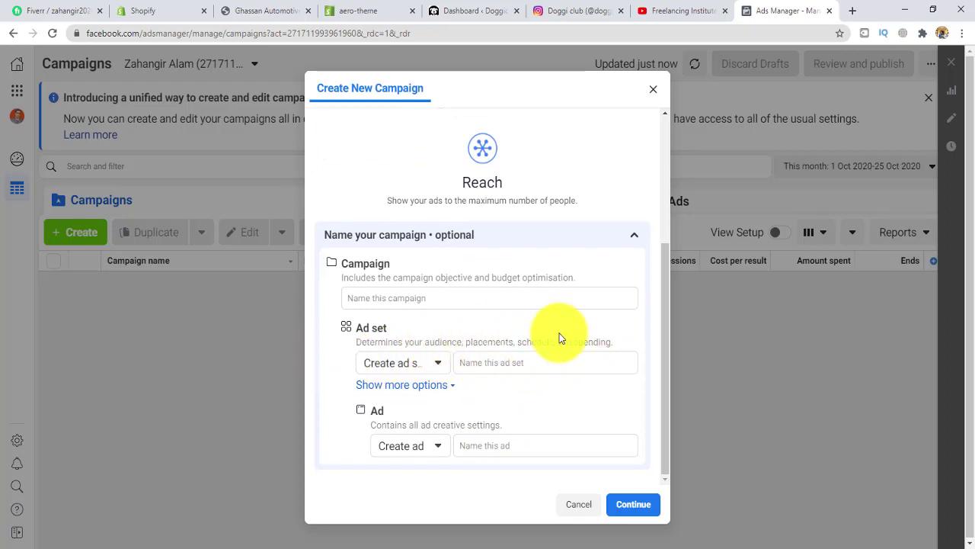
# - Name both the ad set and the ad AAA, and continue to the campaign editor
pyautogui.click(515, 364)
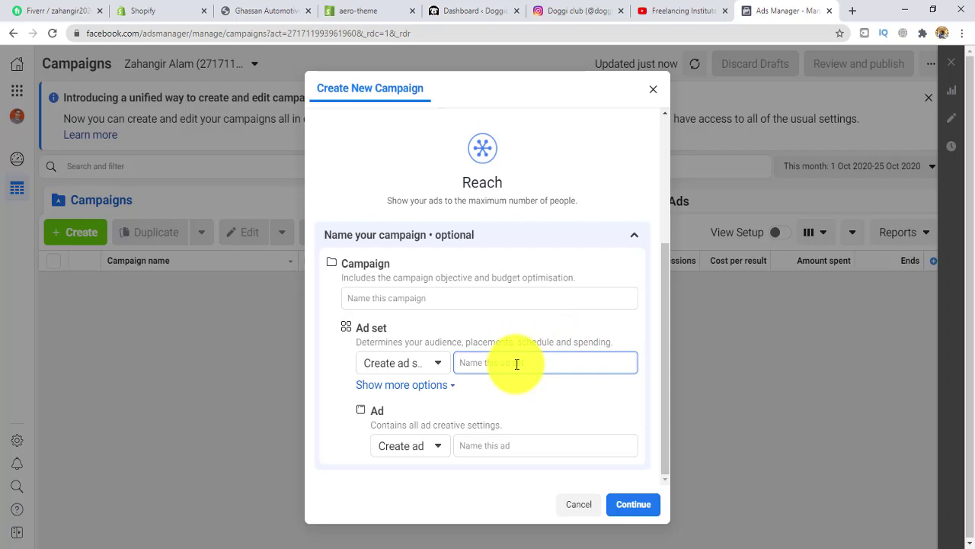
pyautogui.write('AAA')
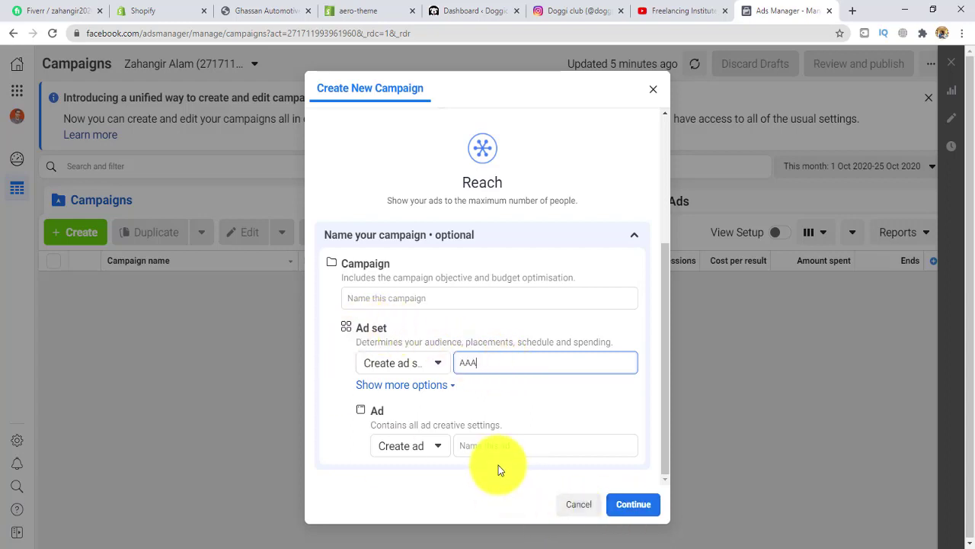
pyautogui.click(510, 445)
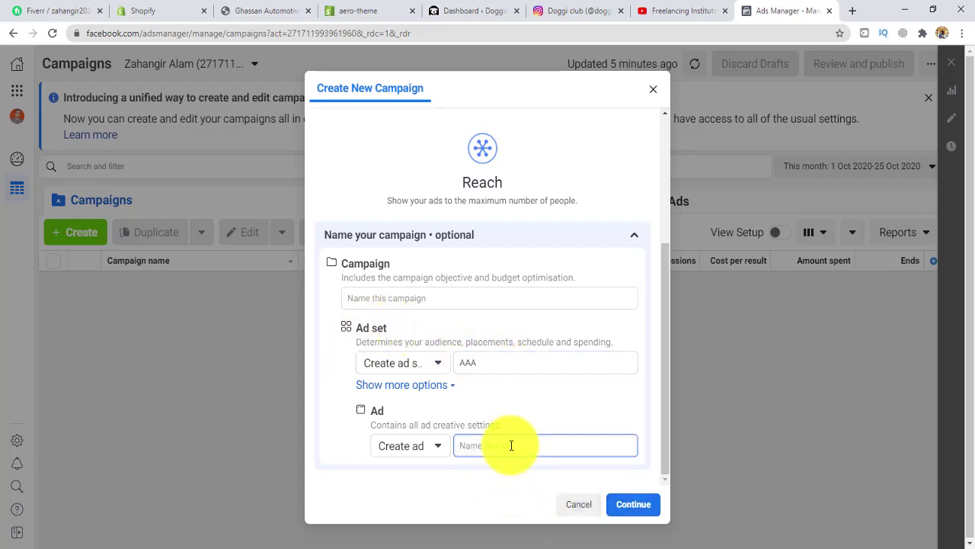
pyautogui.write('AAA')
pyautogui.click(637, 507)
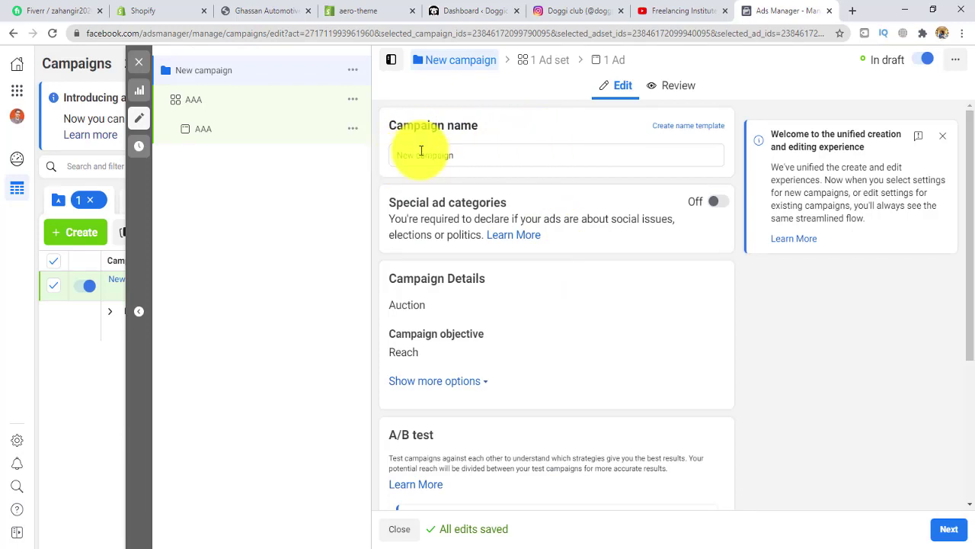
# - Rename the new campaign as BBB
pyautogui.click(471, 158)
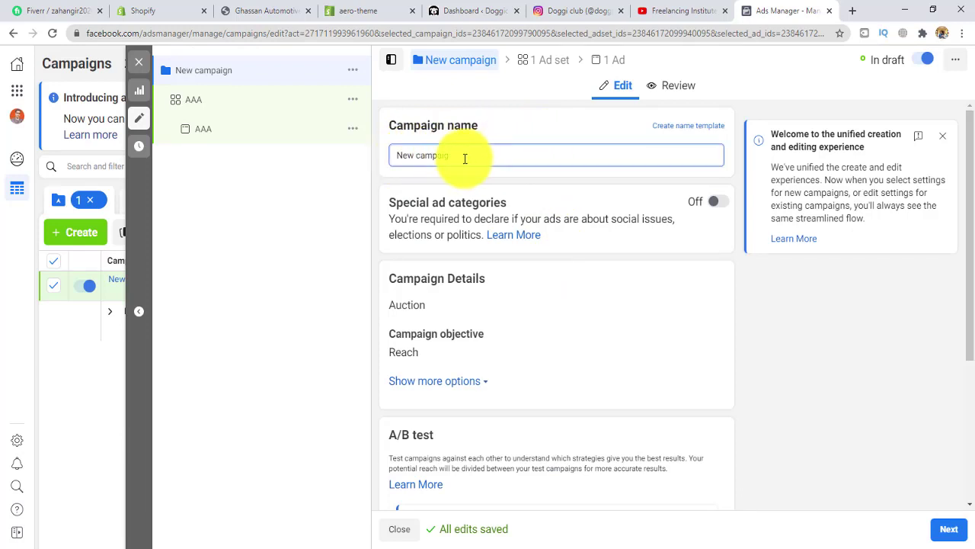
pyautogui.press('BackSpace')
pyautogui.press('BackSpace')
pyautogui.press('BackSpace')
pyautogui.press('BackSpace')
pyautogui.press('BackSpace')
pyautogui.press('BackSpace')
pyautogui.press('BackSpace')
pyautogui.press('BackSpace')
pyautogui.write('B')
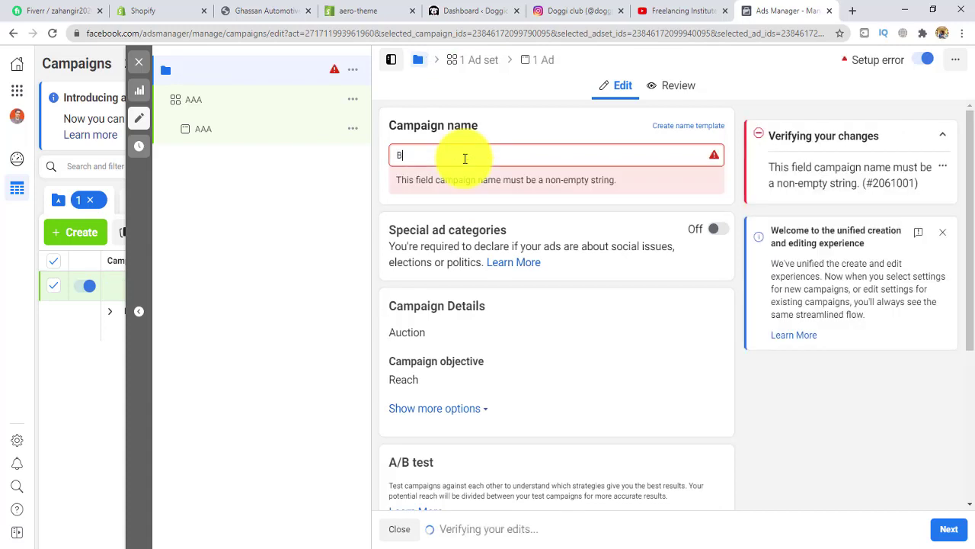
pyautogui.write('BB')
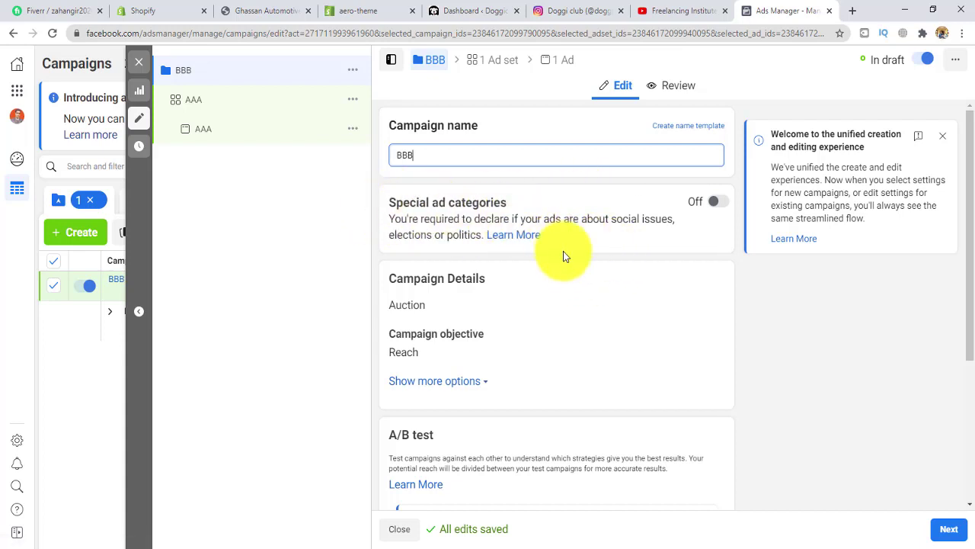
# - Turn on campaign budget optimisation with a daily budget of €10.00 and show its additional options
pyautogui.scroll(-1, 573, 266)
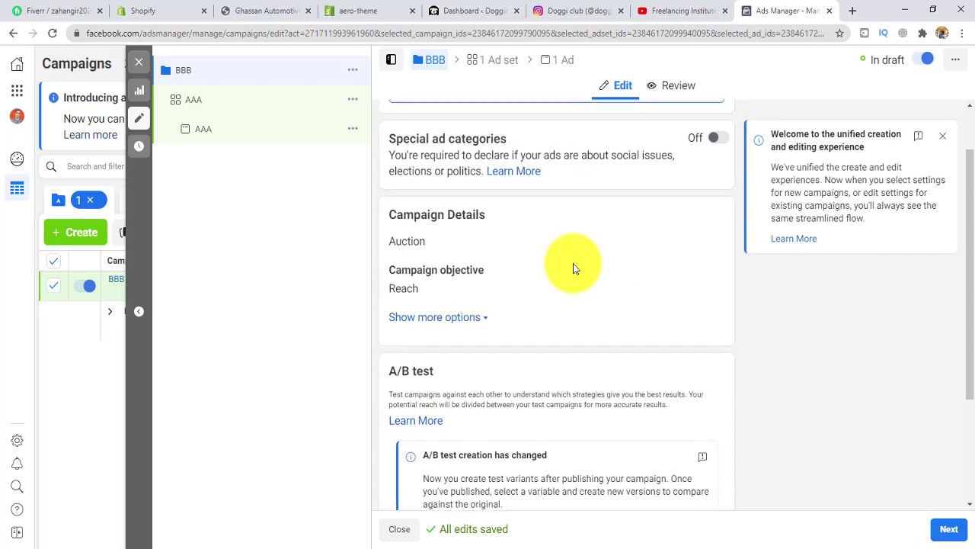
pyautogui.scroll(-2, 573, 263)
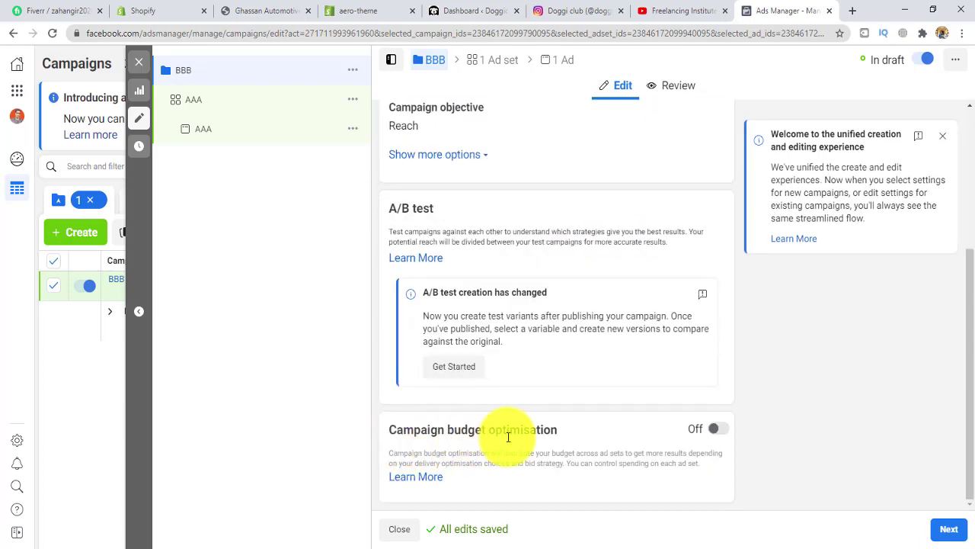
pyautogui.click(720, 430)
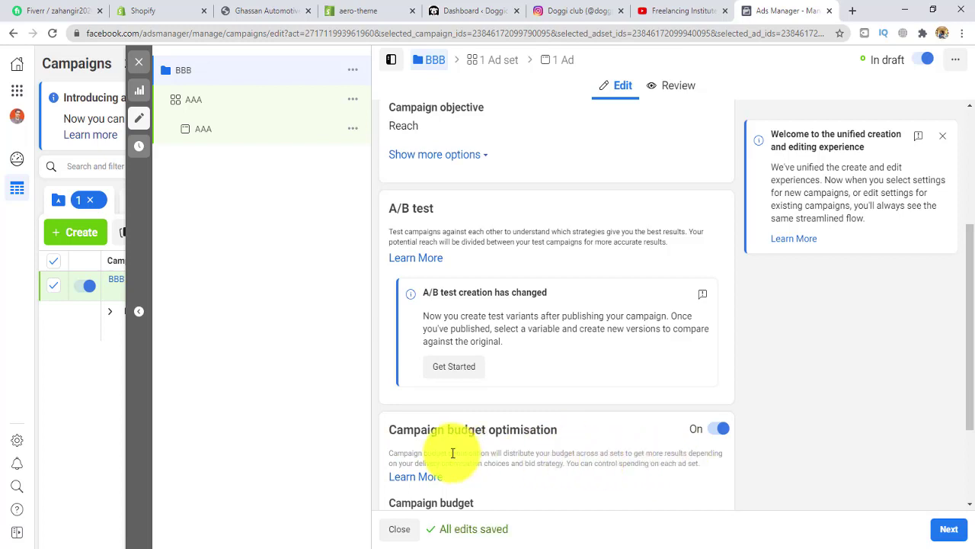
pyautogui.scroll(-2, 557, 466)
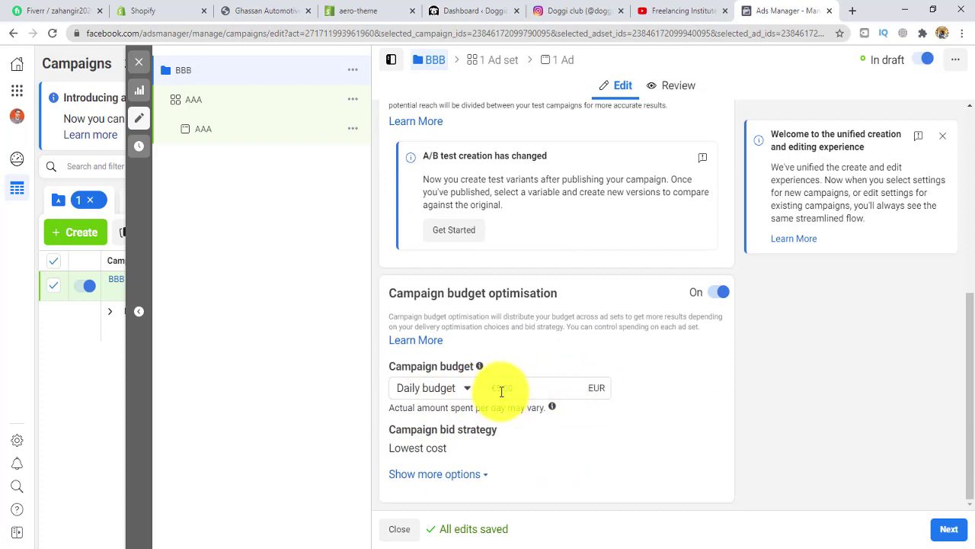
pyautogui.click(501, 390)
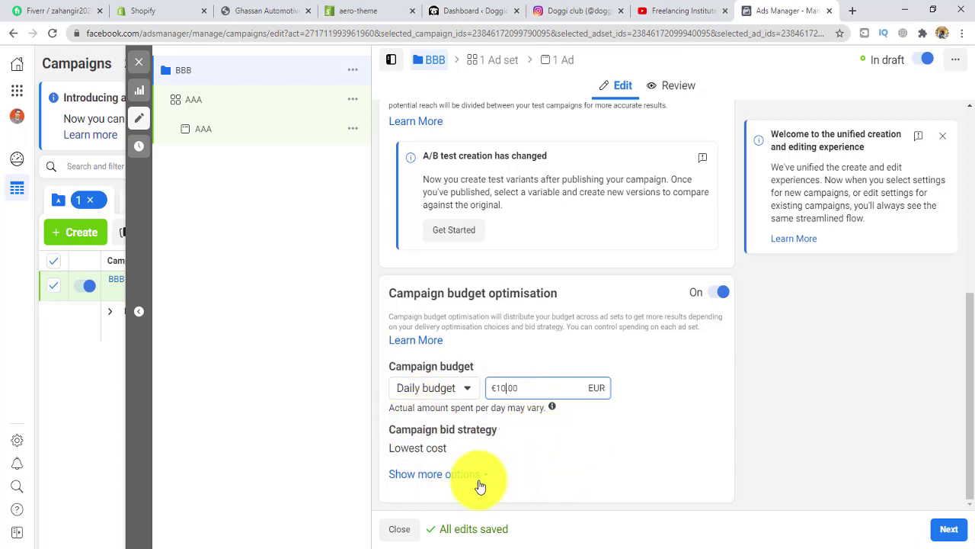
pyautogui.click(441, 478)
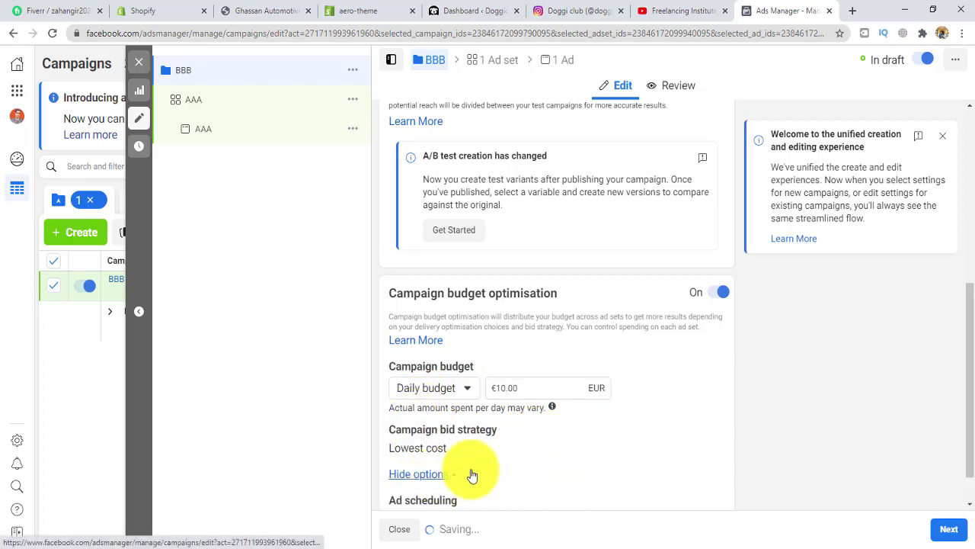
# - Continue from the campaign settings to ad set AAA and choose Daisy Mae's Kitchen as the Facebook Page to promote
pyautogui.scroll(-1, 503, 473)
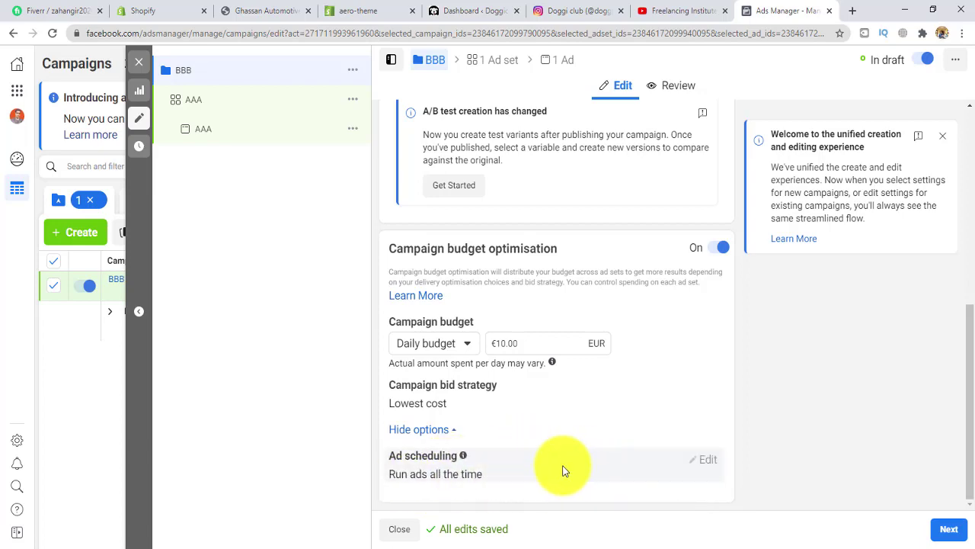
pyautogui.scroll(1, 563, 470)
pyautogui.scroll(5, 562, 470)
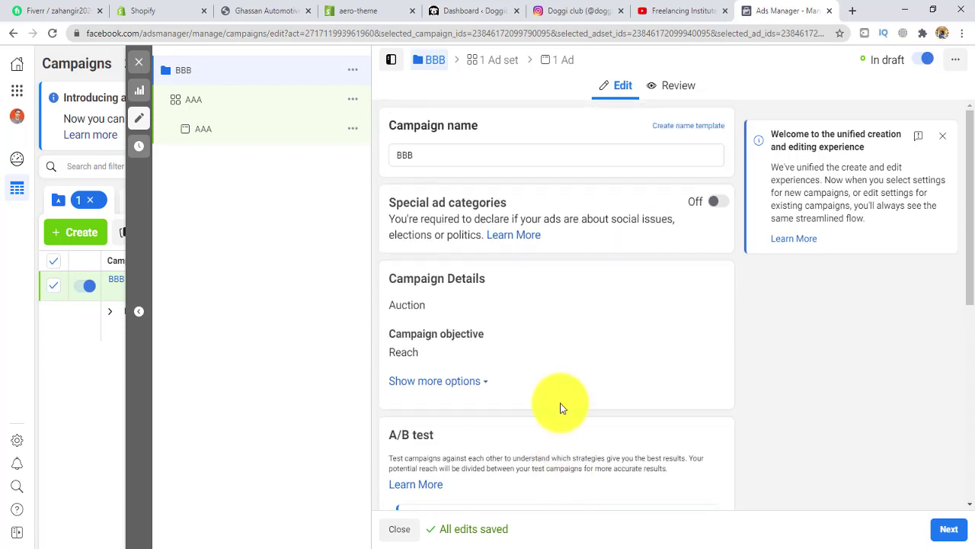
pyautogui.scroll(-4, 598, 452)
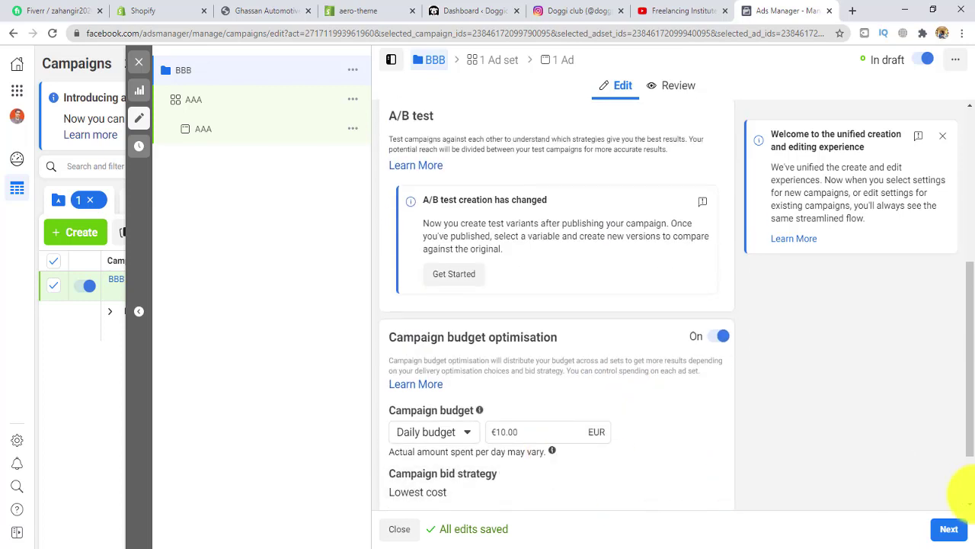
pyautogui.click(947, 530)
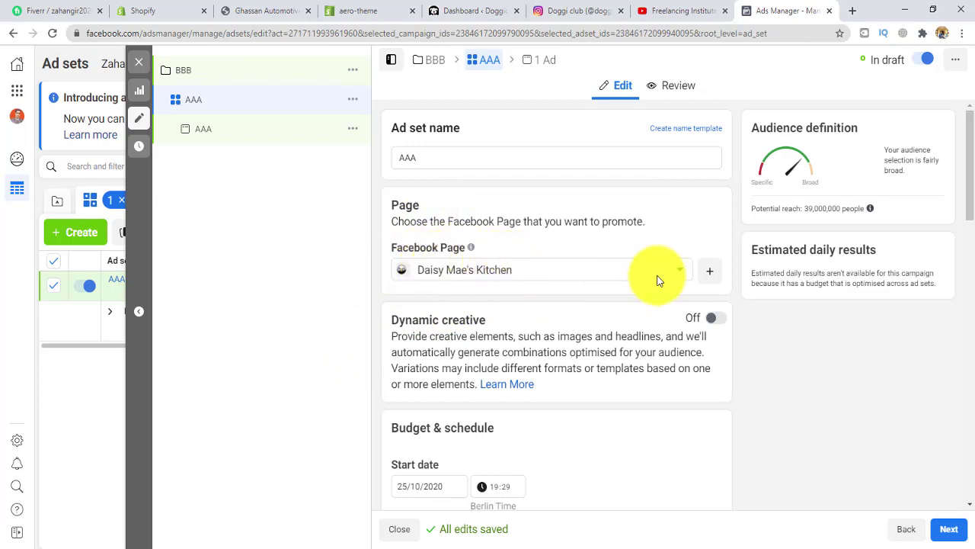
pyautogui.click(683, 273)
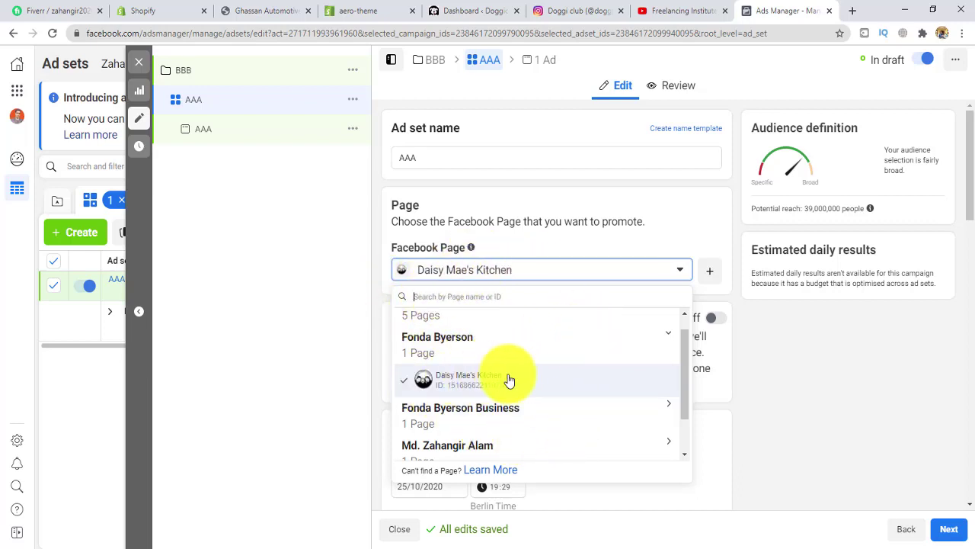
pyautogui.click(471, 383)
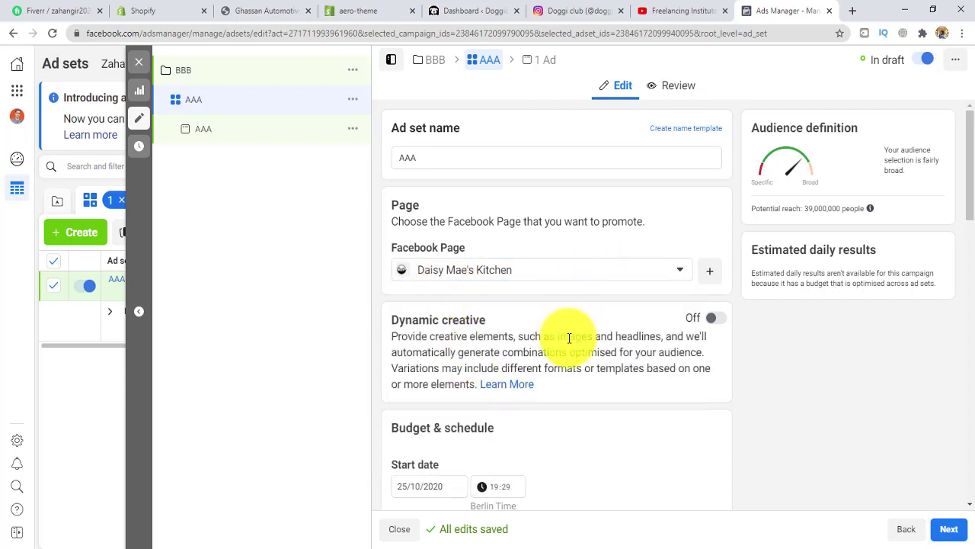
# - Examine the ad set's schedule settings and its options for saved audiences, existing custom audiences and creating a new audience
pyautogui.scroll(-2, 569, 337)
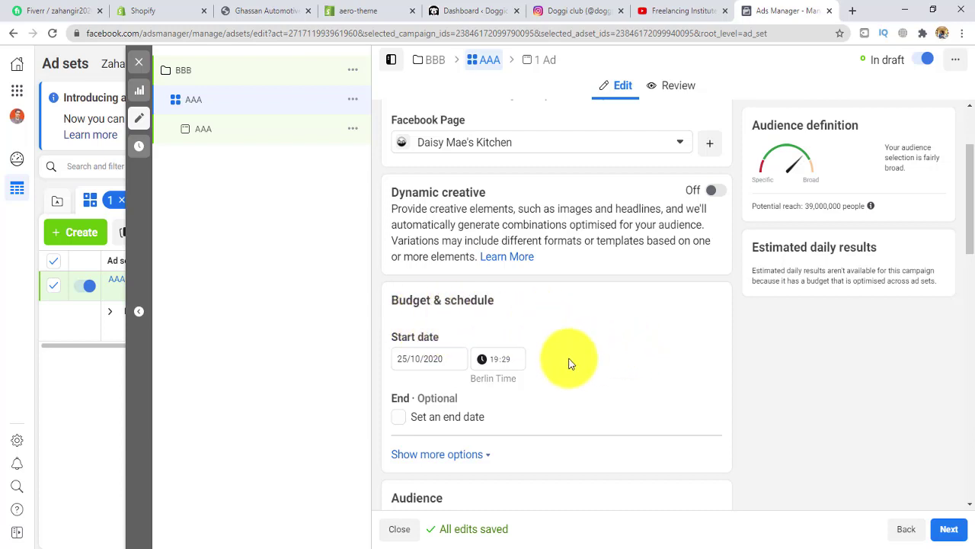
pyautogui.scroll(-2, 568, 364)
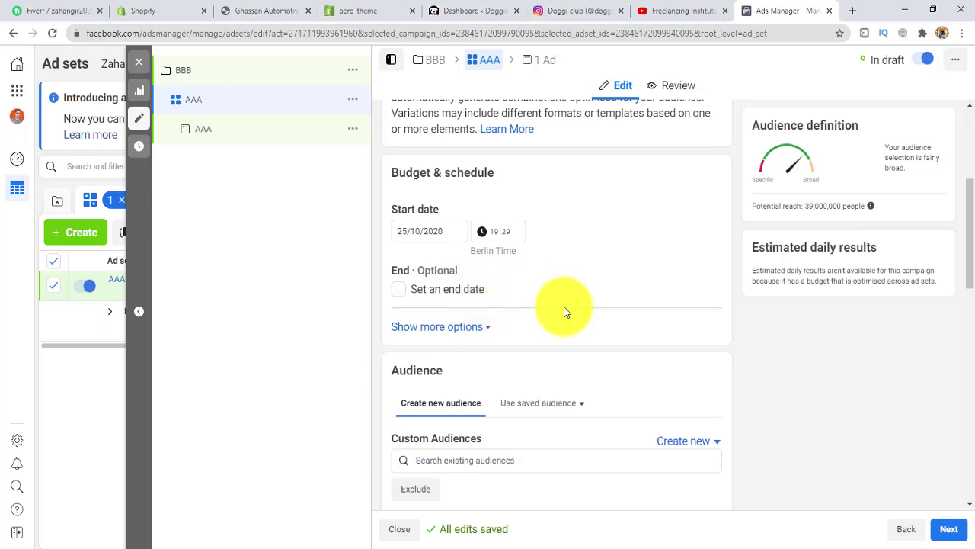
pyautogui.scroll(-2, 564, 308)
pyautogui.scroll(-1, 400, 294)
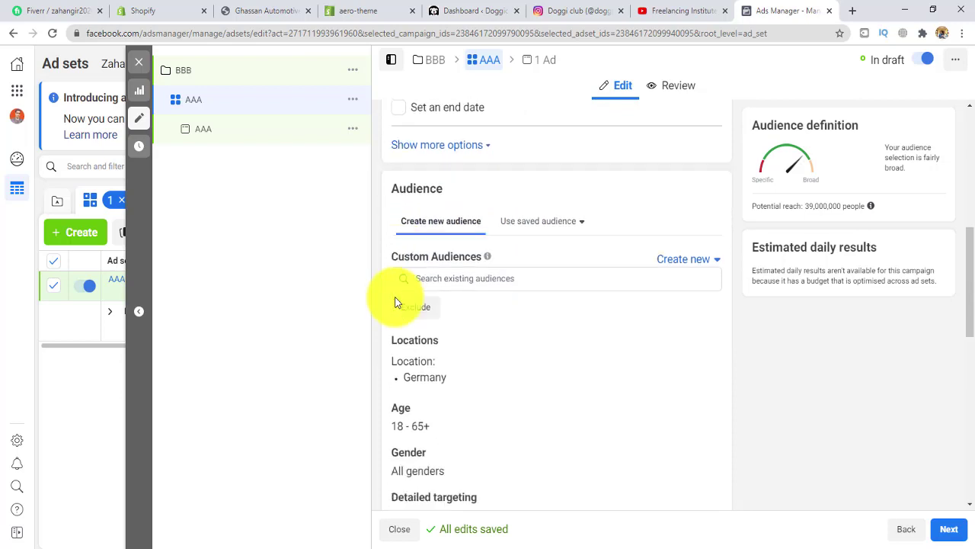
pyautogui.scroll(-1, 507, 294)
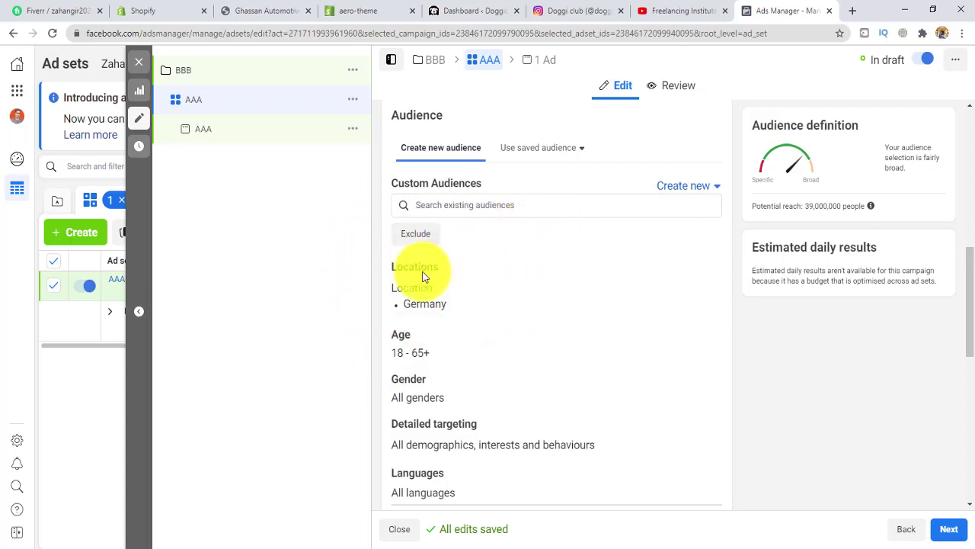
pyautogui.click(530, 152)
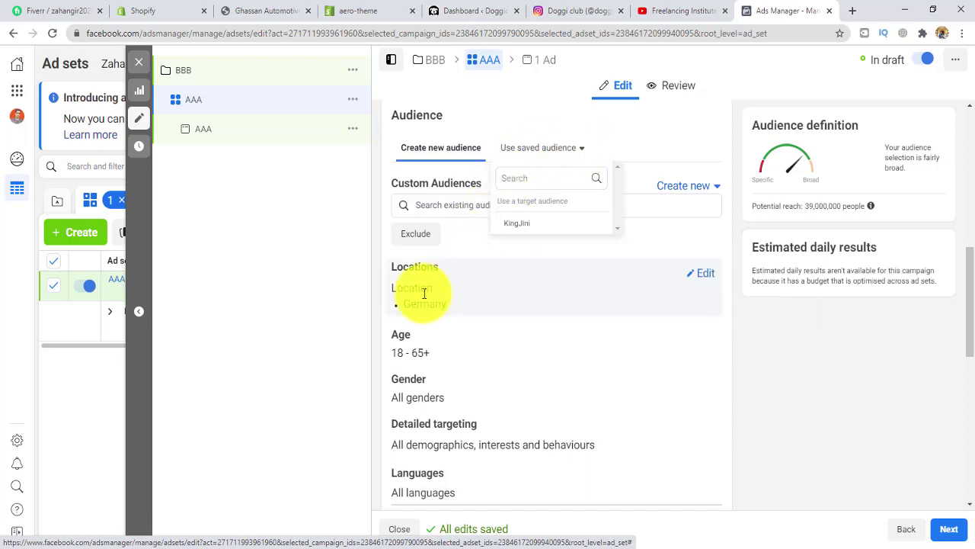
pyautogui.click(661, 206)
pyautogui.click(480, 205)
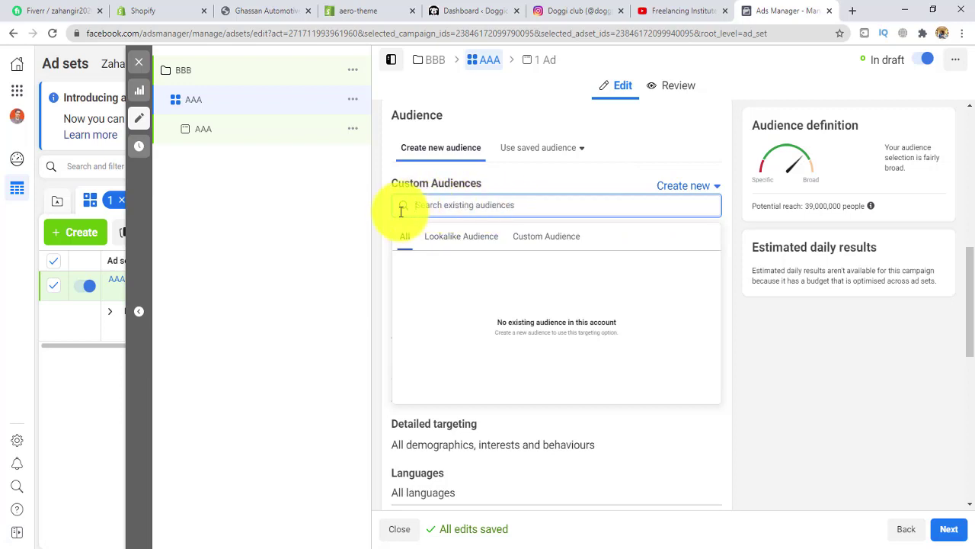
pyautogui.click(538, 238)
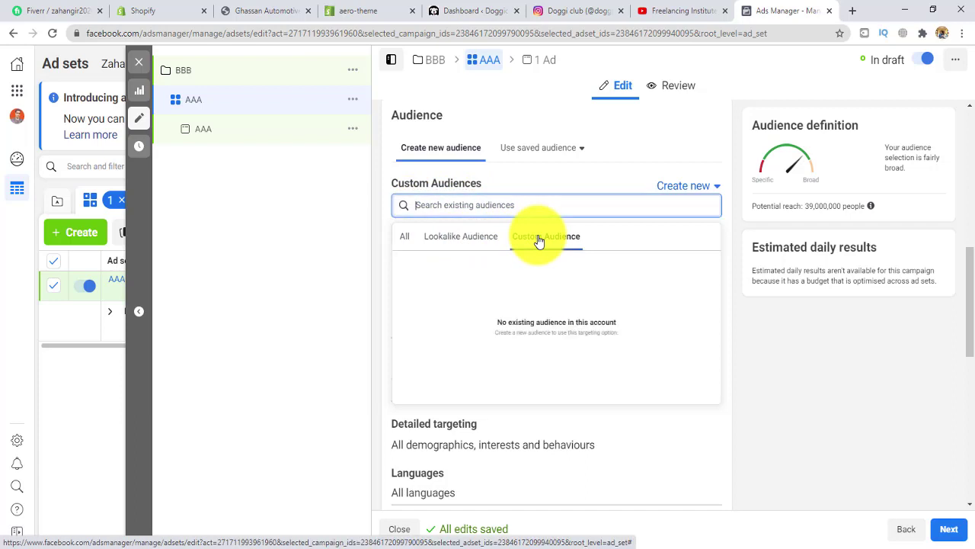
pyautogui.click(699, 188)
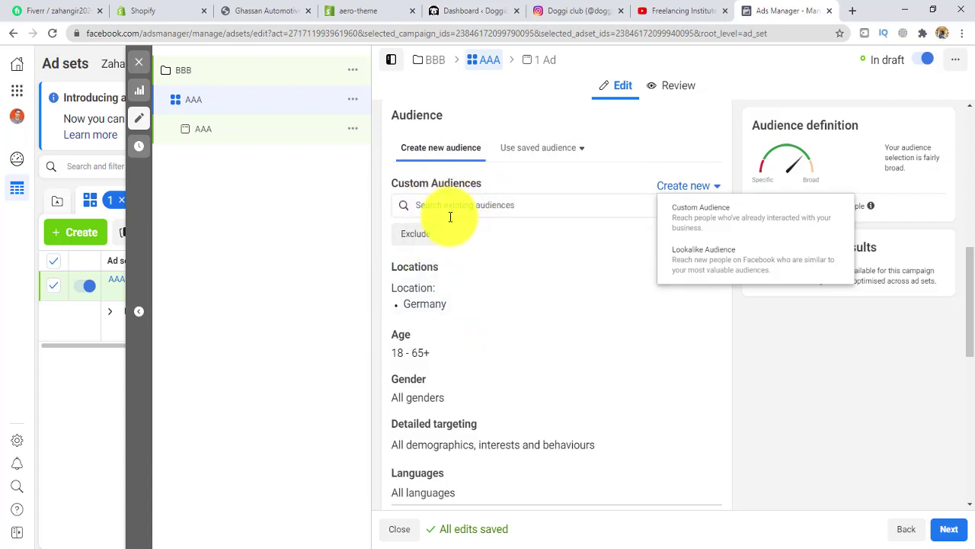
# - Add the interest Student to the audience's detailed targeting
pyautogui.scroll(-2, 469, 280)
pyautogui.scroll(3, 462, 226)
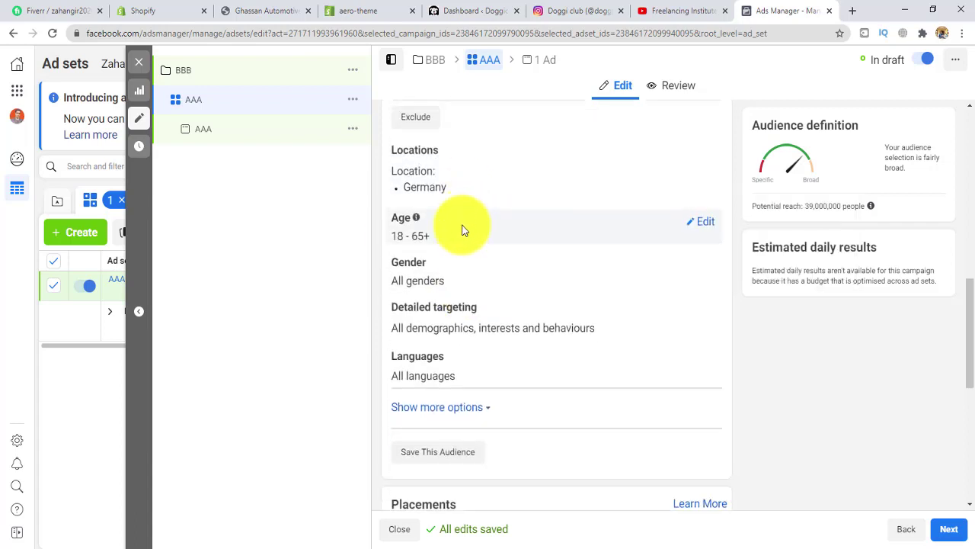
pyautogui.scroll(-3, 488, 269)
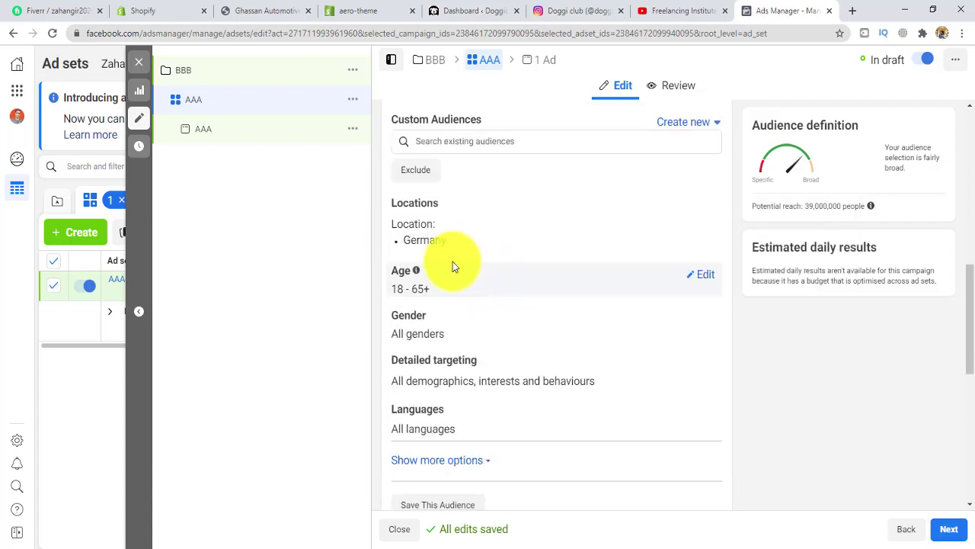
pyautogui.scroll(-2, 472, 267)
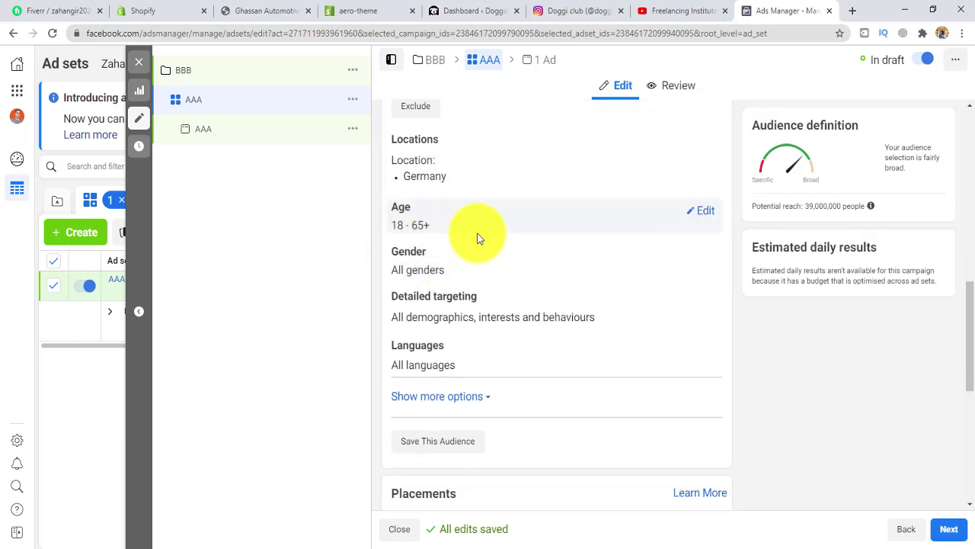
pyautogui.scroll(-2, 506, 280)
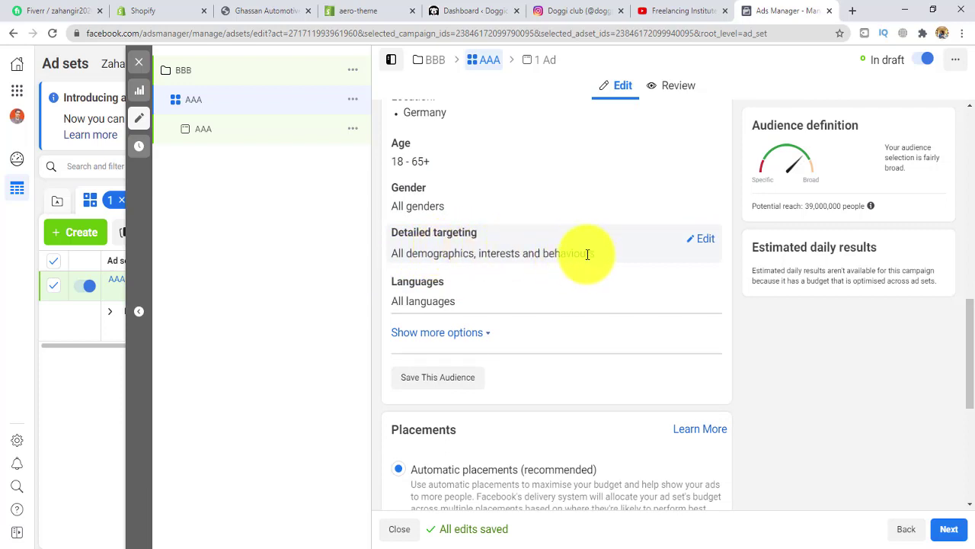
pyautogui.click(702, 247)
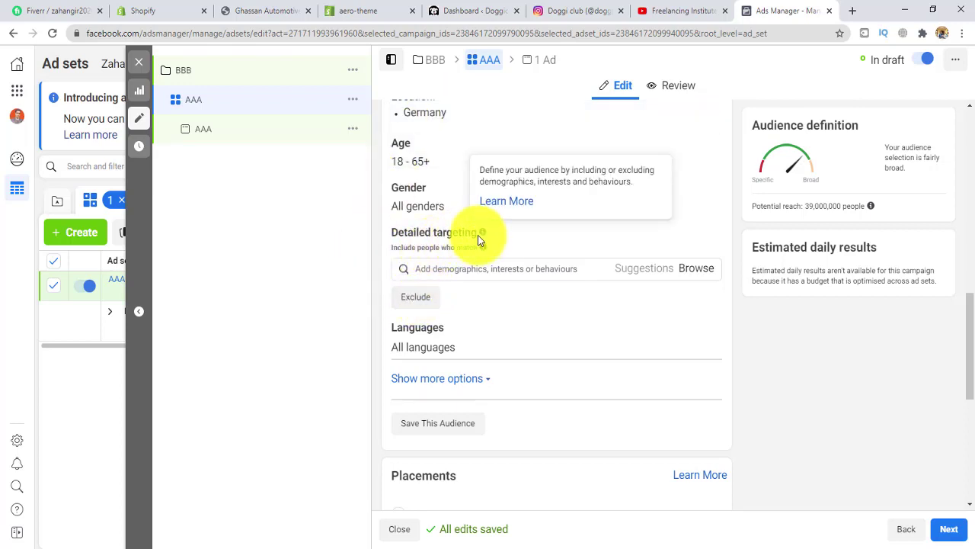
pyautogui.click(495, 270)
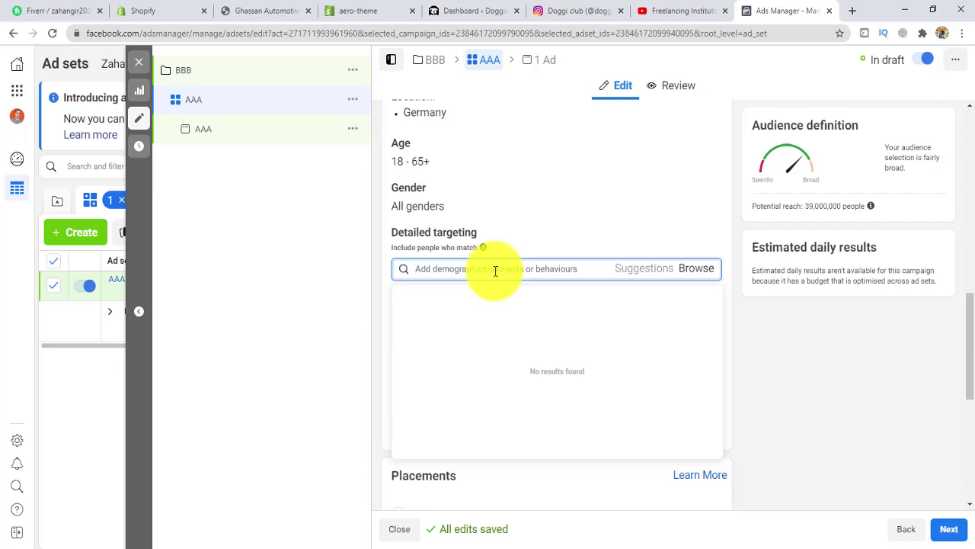
pyautogui.write('s')
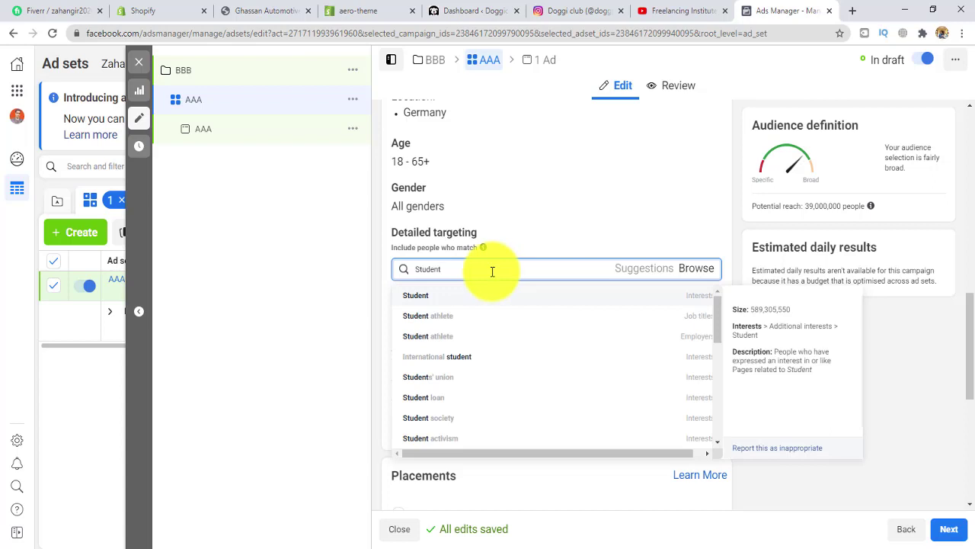
pyautogui.click(425, 298)
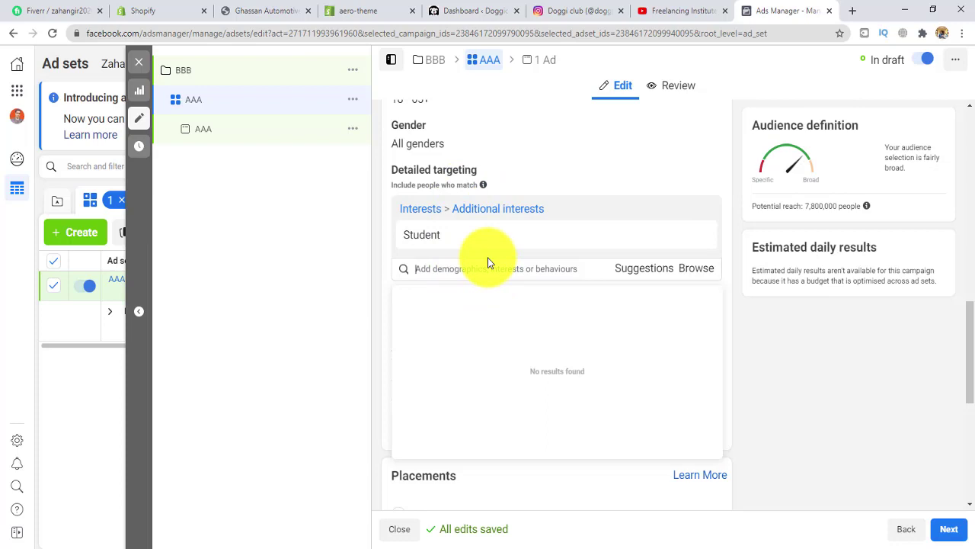
# - Switch the ad set from automatic to manual placements
pyautogui.scroll(-1, 483, 344)
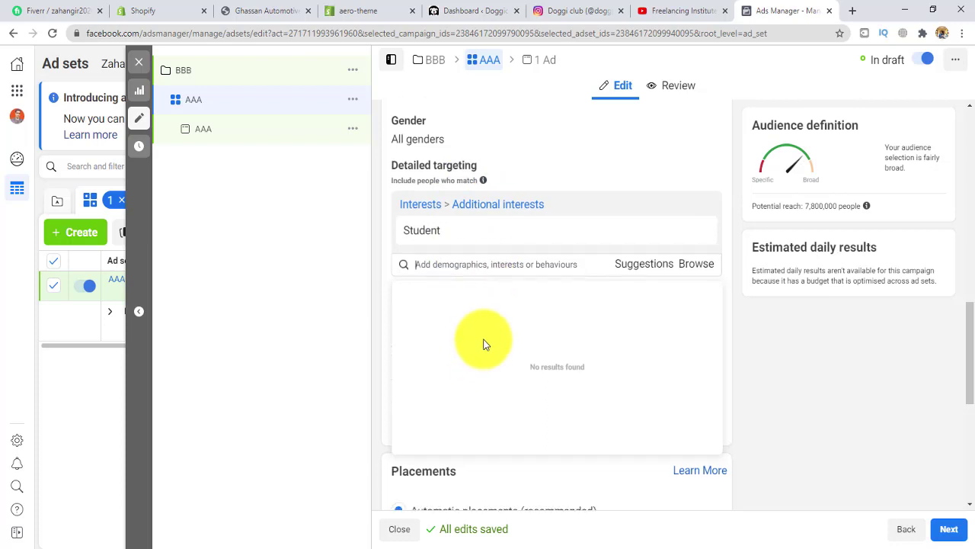
pyautogui.scroll(-3, 498, 335)
pyautogui.scroll(3, 553, 307)
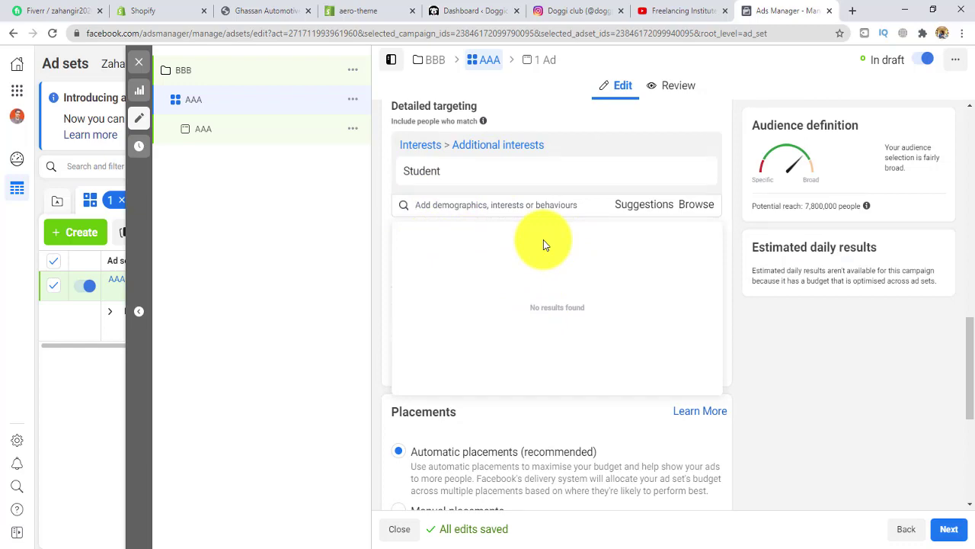
pyautogui.scroll(2, 544, 239)
pyautogui.scroll(-5, 508, 321)
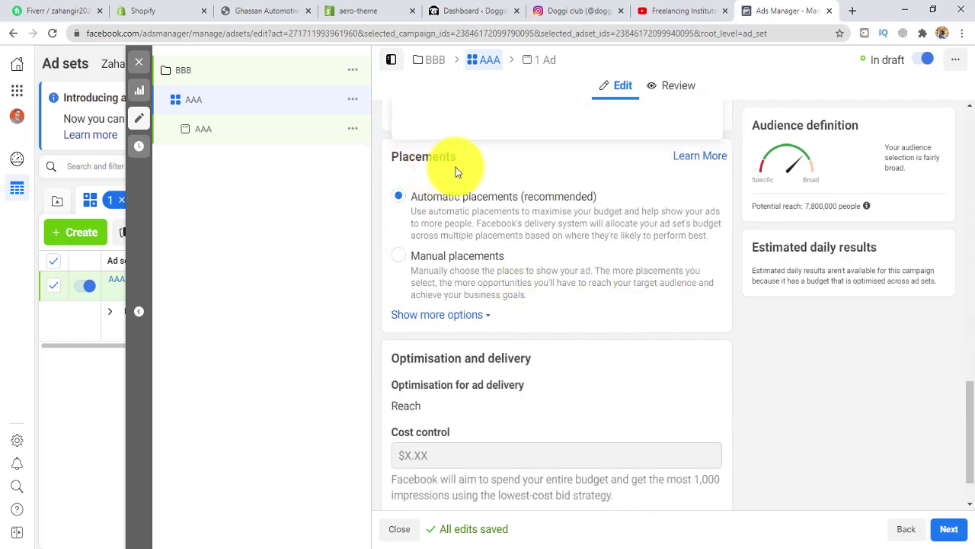
pyautogui.scroll(10, 546, 264)
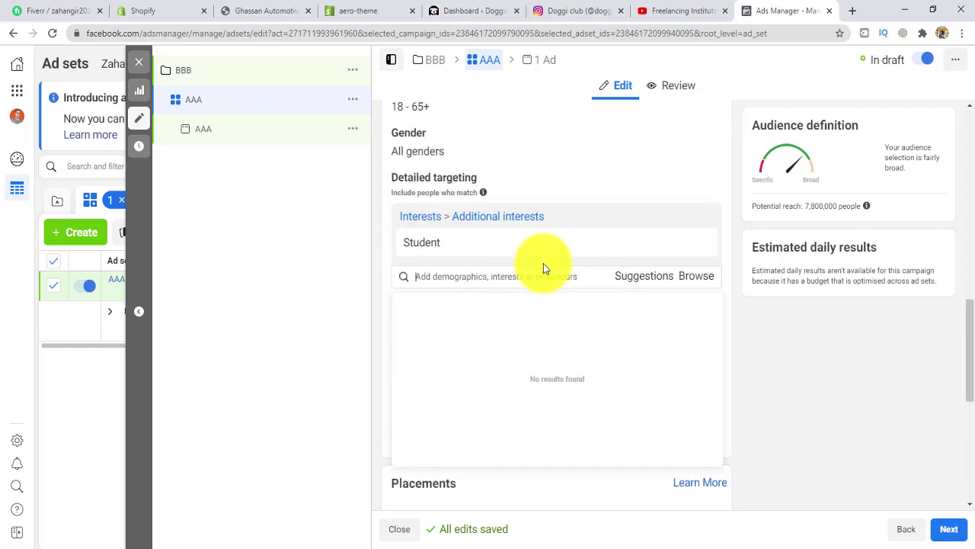
pyautogui.scroll(3, 537, 264)
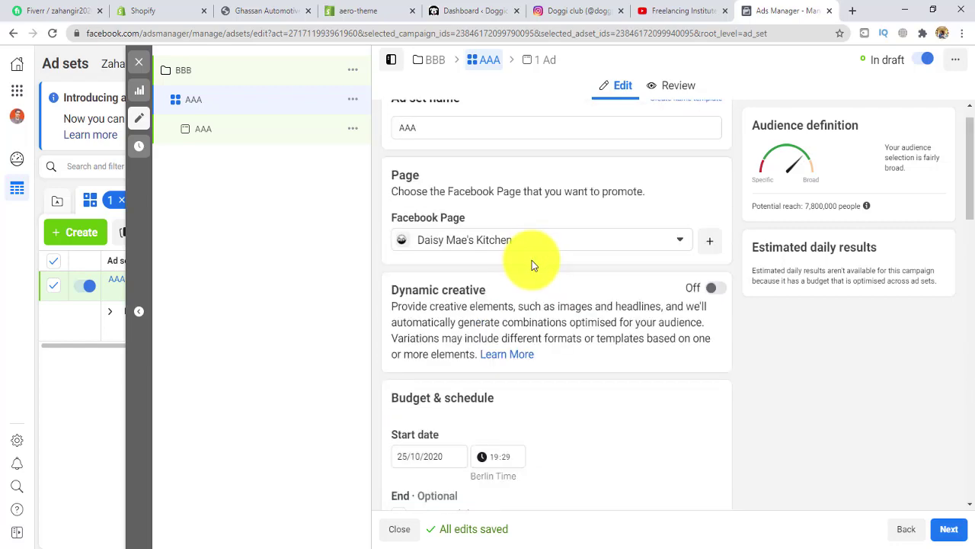
pyautogui.scroll(-10, 540, 329)
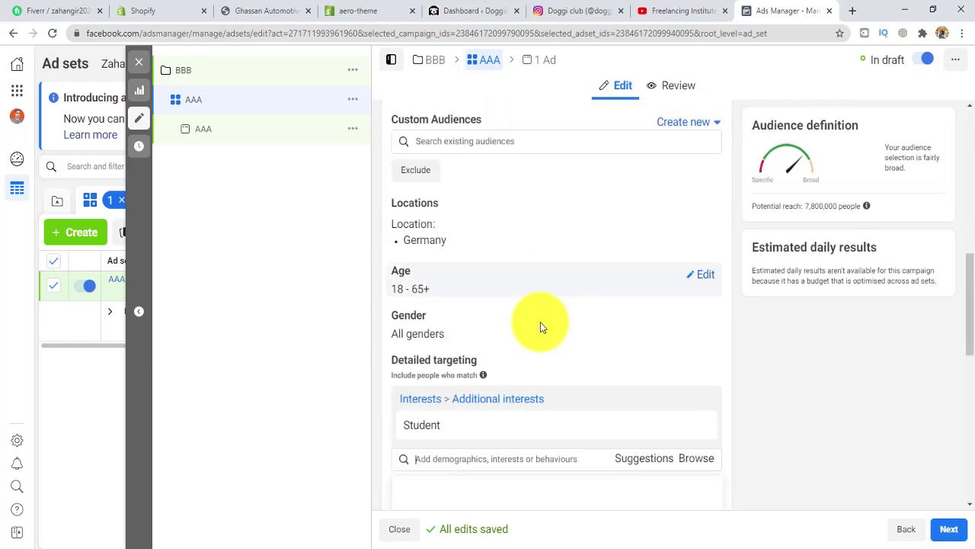
pyautogui.scroll(-5, 538, 311)
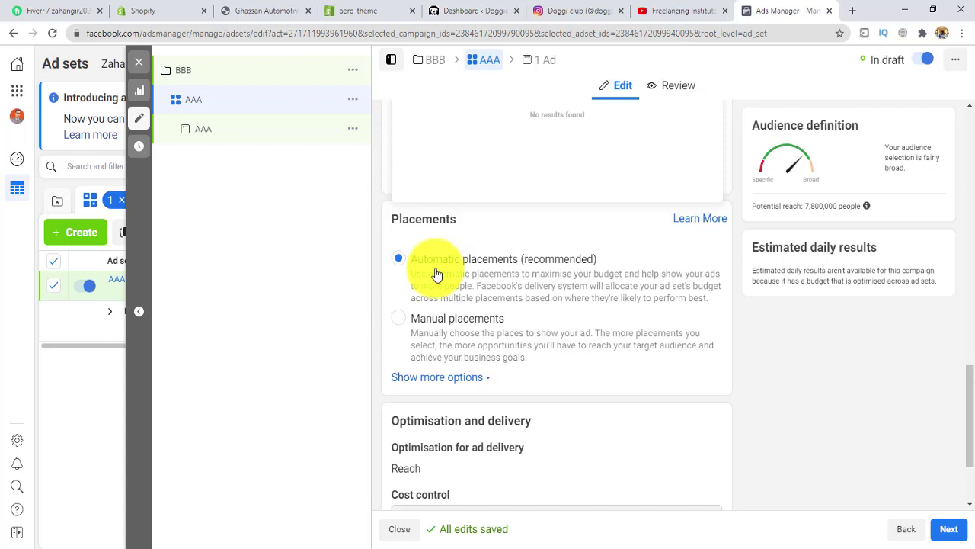
pyautogui.click(398, 320)
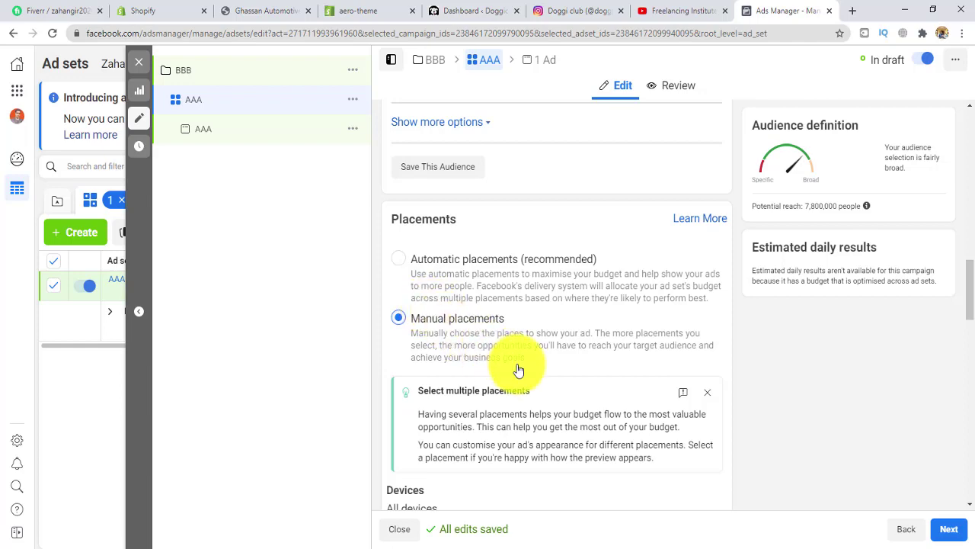
# - Exclude Instagram from the platforms used for the manual placements
pyautogui.scroll(-3, 516, 371)
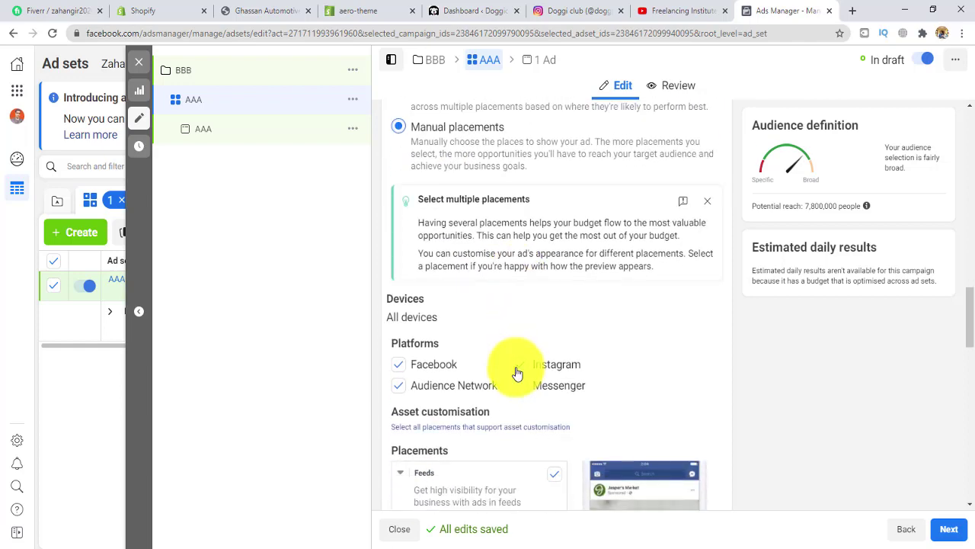
pyautogui.scroll(-1, 511, 398)
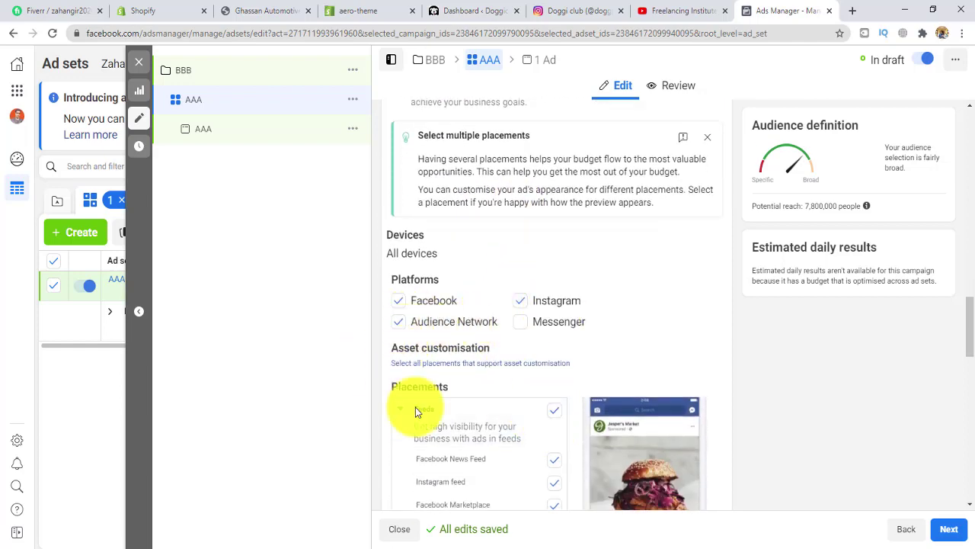
pyautogui.scroll(-2, 474, 385)
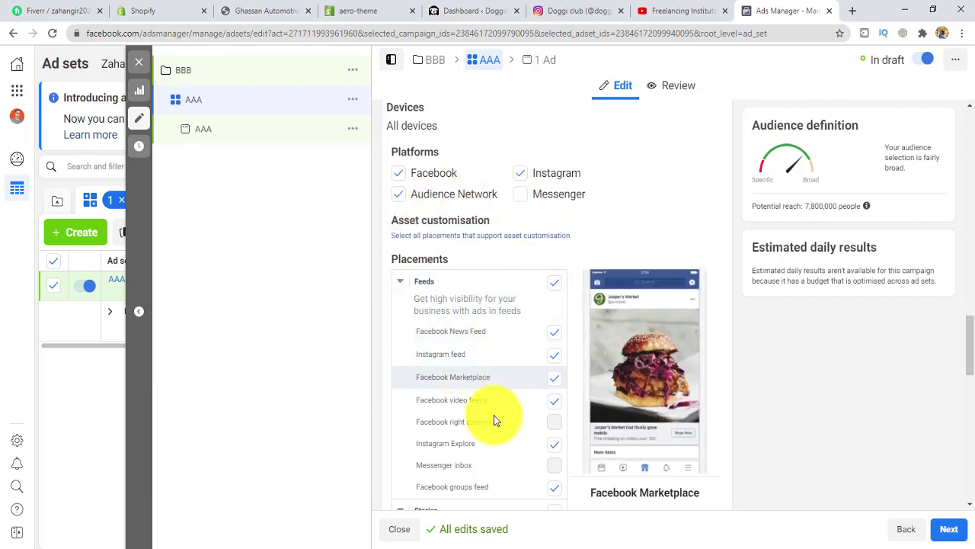
pyautogui.scroll(-1, 506, 316)
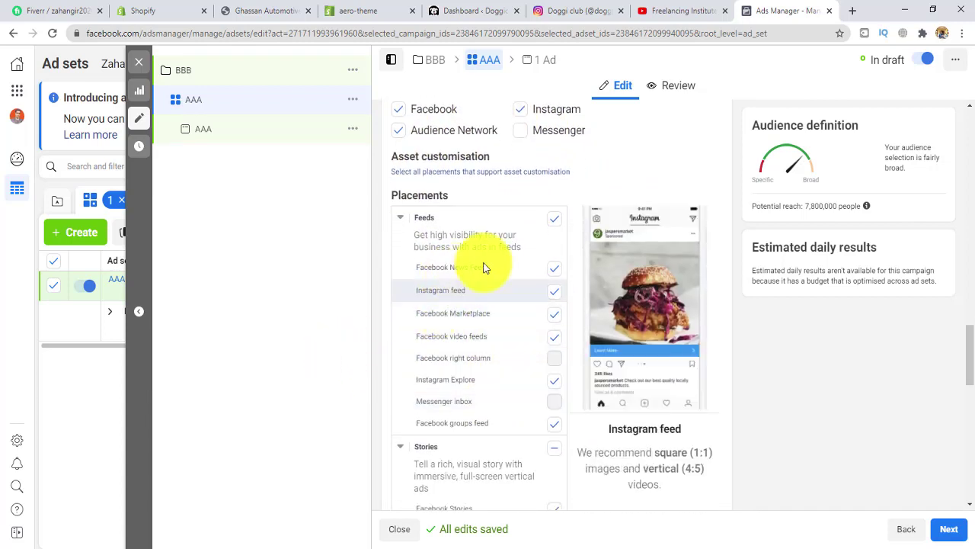
pyautogui.click(521, 113)
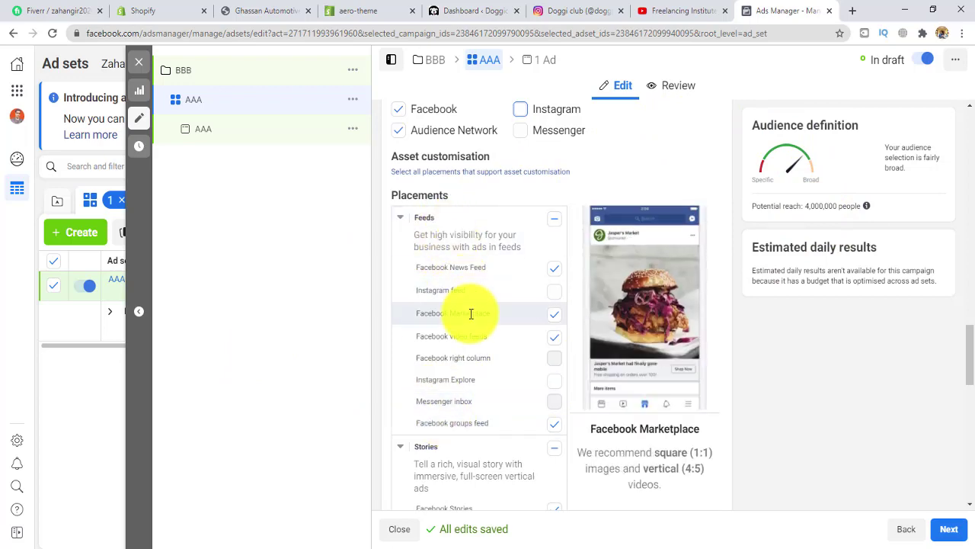
# - Look over the ad set's manual placement settings and continue to the ad level
pyautogui.scroll(3, 403, 252)
pyautogui.scroll(3, 482, 253)
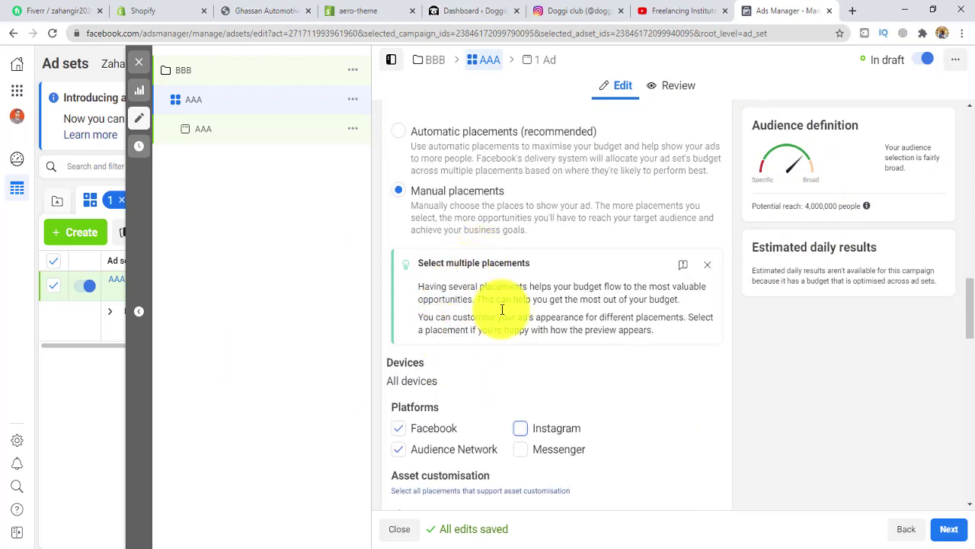
pyautogui.scroll(1, 534, 274)
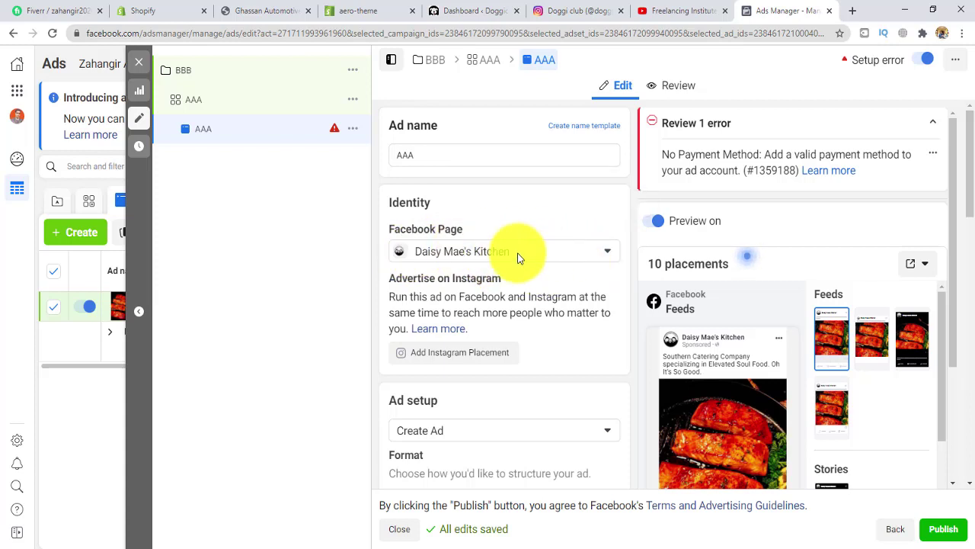
# - Examine the ad's identity, setup, format options, placement preview, creative, languages and tracking settings
pyautogui.scroll(-1, 524, 400)
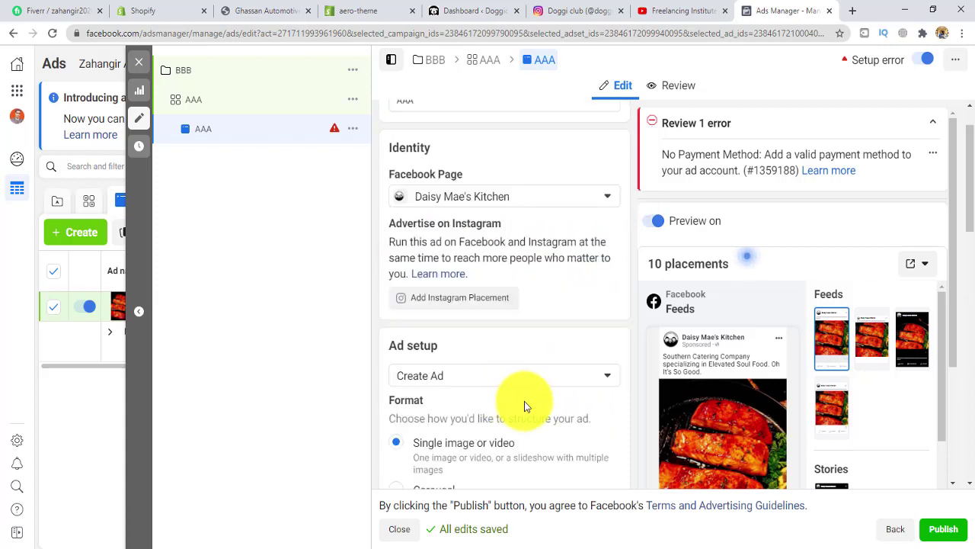
pyautogui.scroll(-1, 524, 401)
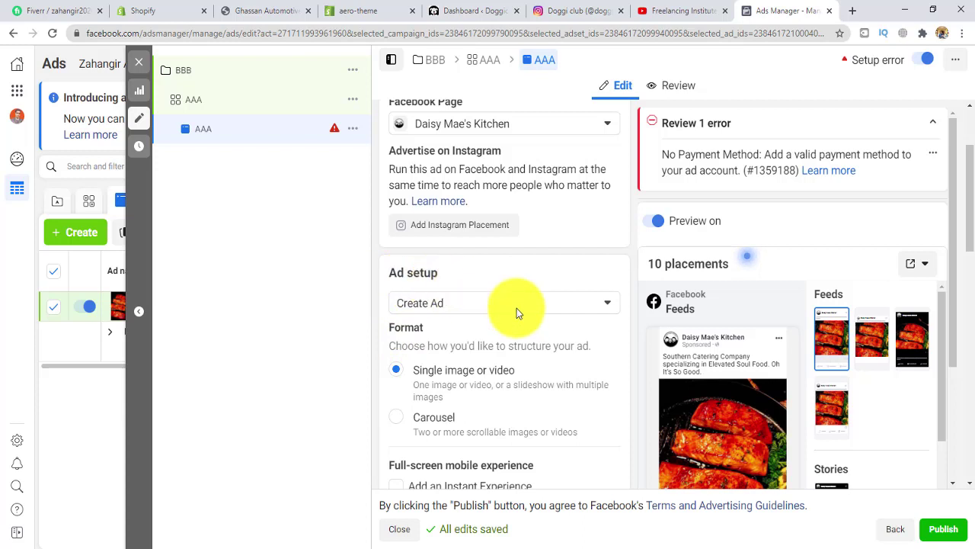
pyautogui.scroll(-2, 517, 308)
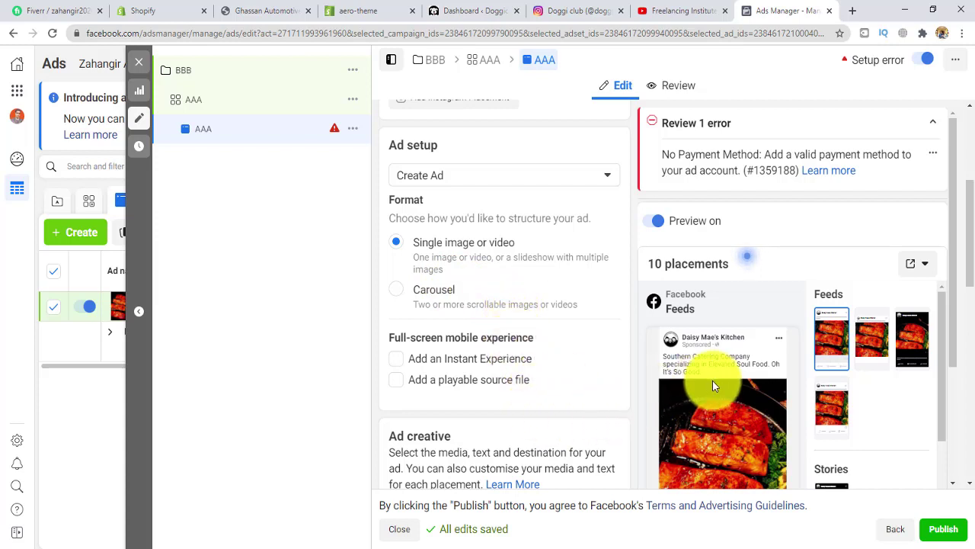
pyautogui.scroll(-1, 712, 383)
pyautogui.scroll(-1, 705, 369)
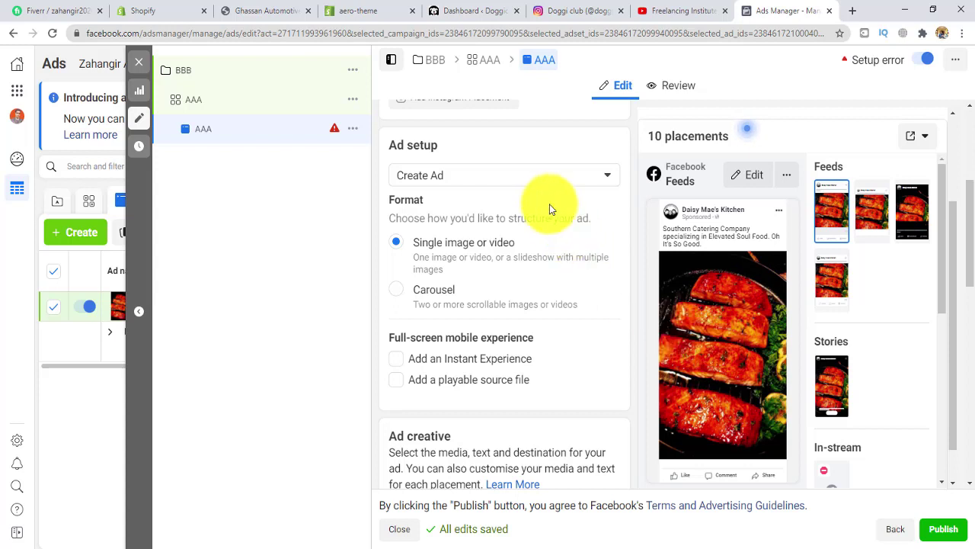
pyautogui.scroll(1, 518, 183)
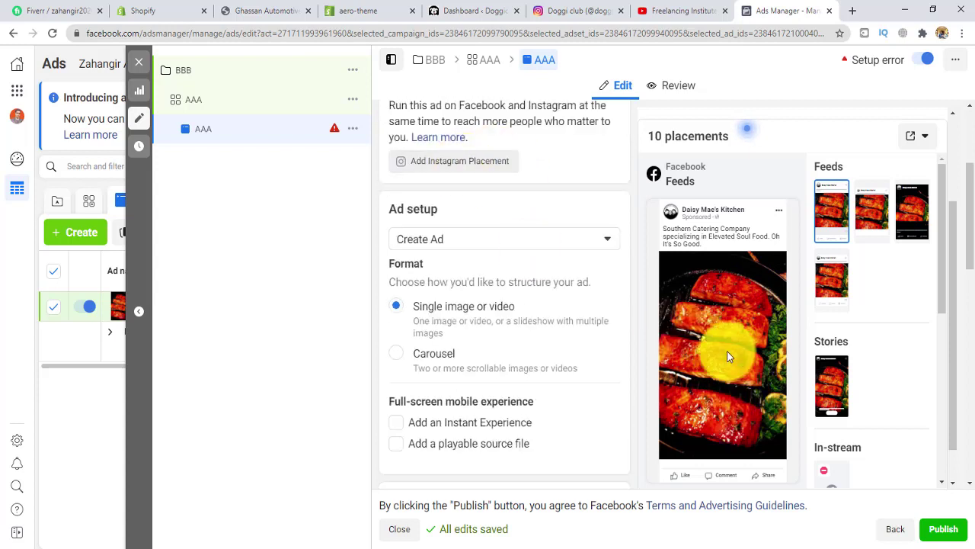
pyautogui.moveTo(725, 357)
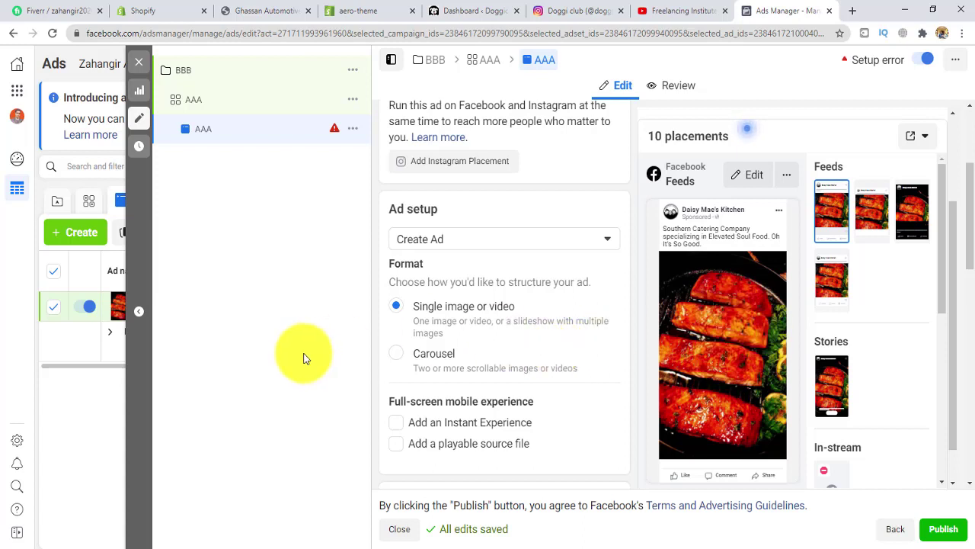
pyautogui.scroll(-4, 537, 364)
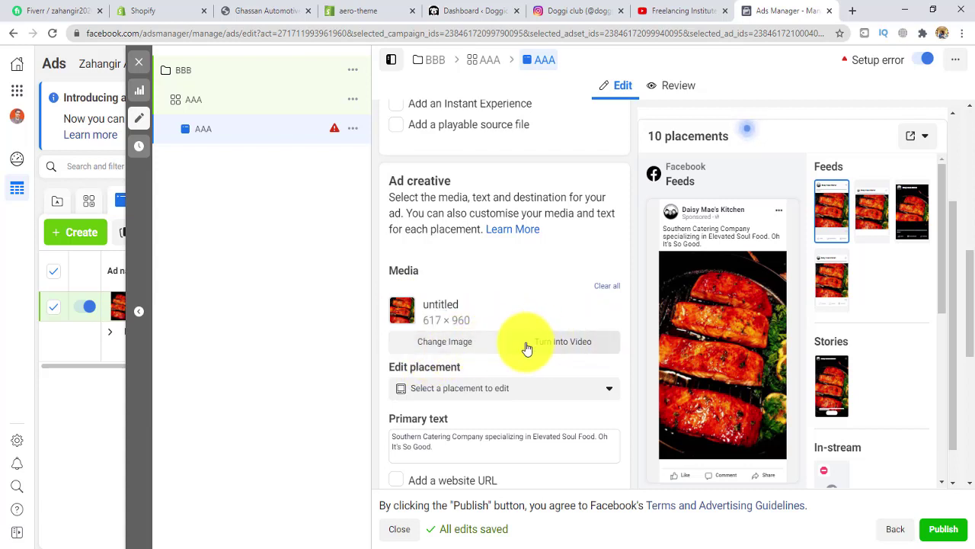
pyautogui.scroll(-5, 473, 335)
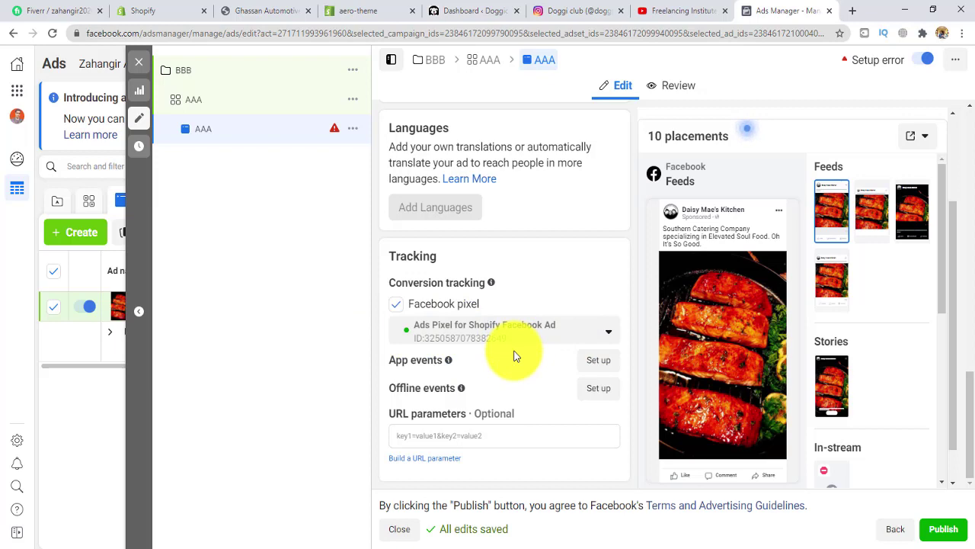
pyautogui.scroll(8, 522, 428)
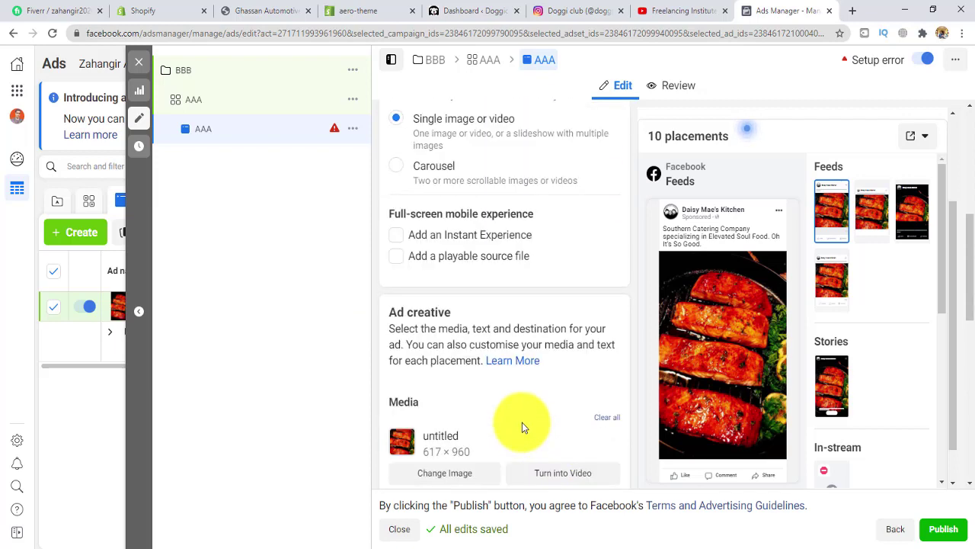
pyautogui.scroll(5, 522, 422)
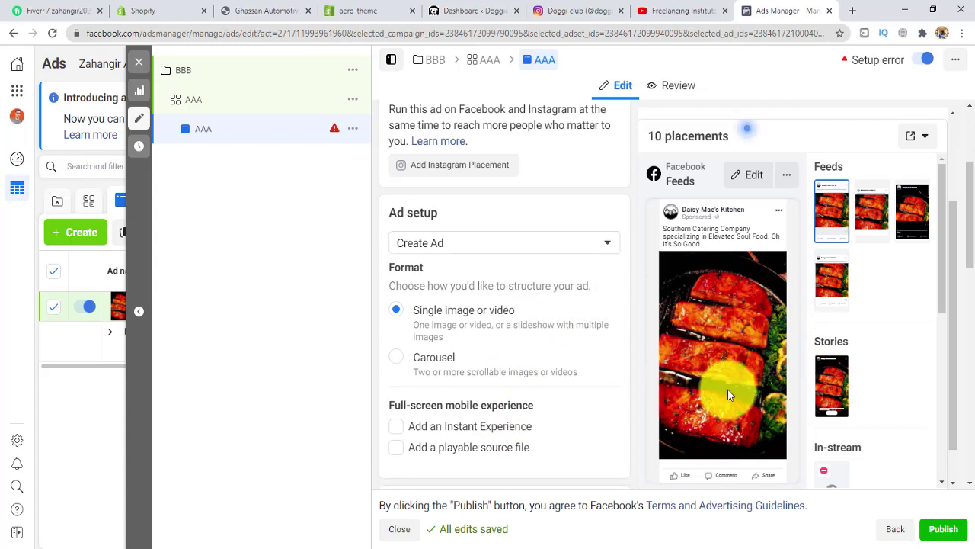
# - Recheck the ad's format, primary text, website URL, language and tracking settings, and try to publish the ad
pyautogui.scroll(-1, 726, 386)
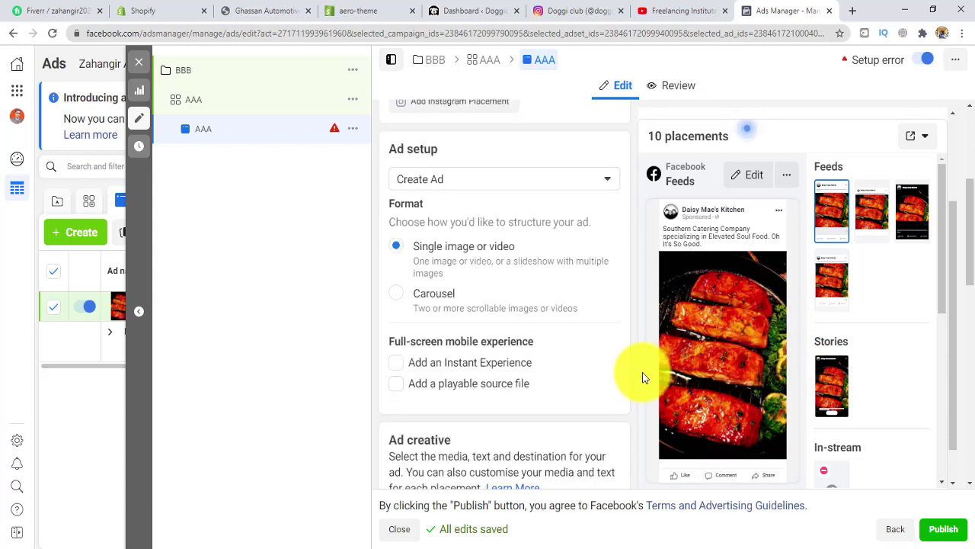
pyautogui.scroll(-1, 533, 339)
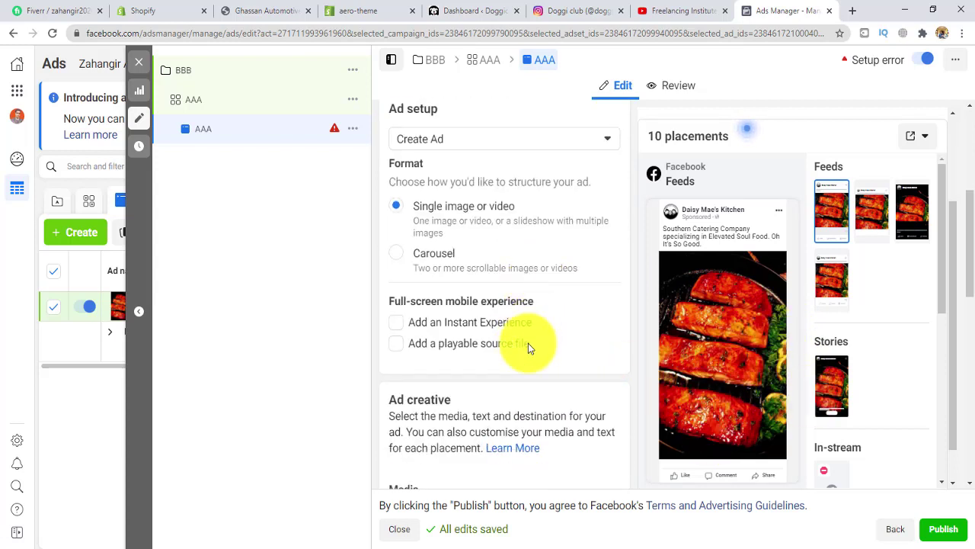
pyautogui.scroll(-6, 528, 343)
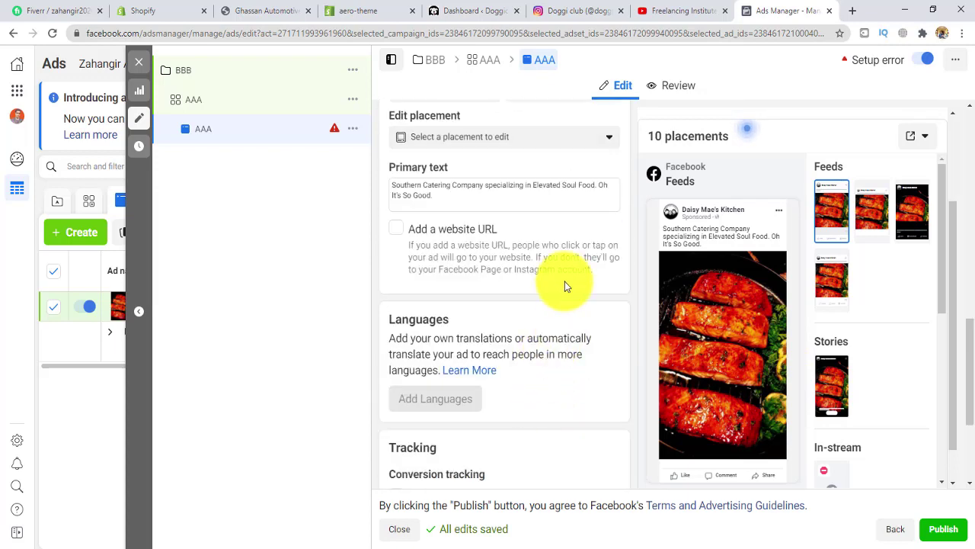
pyautogui.scroll(-1, 838, 304)
pyautogui.scroll(-3, 553, 347)
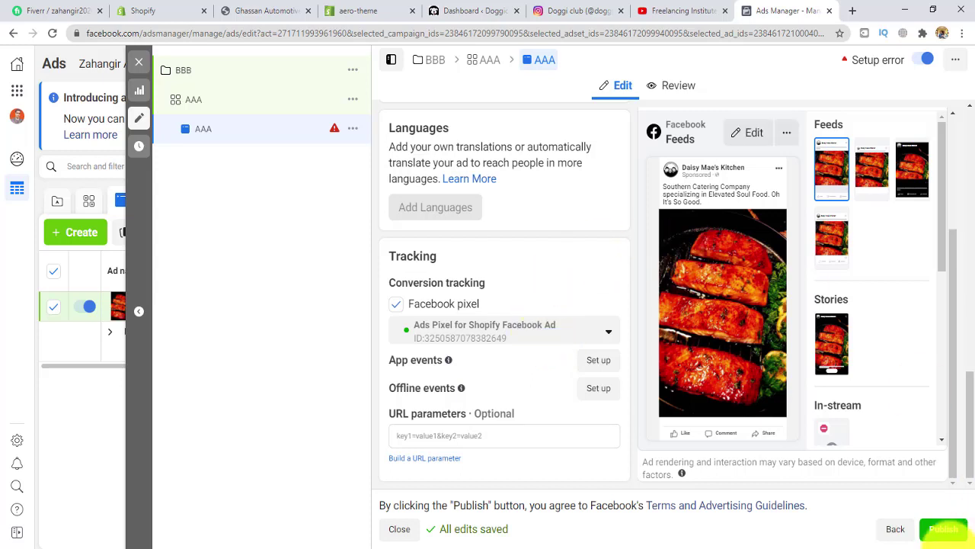
pyautogui.click(937, 533)
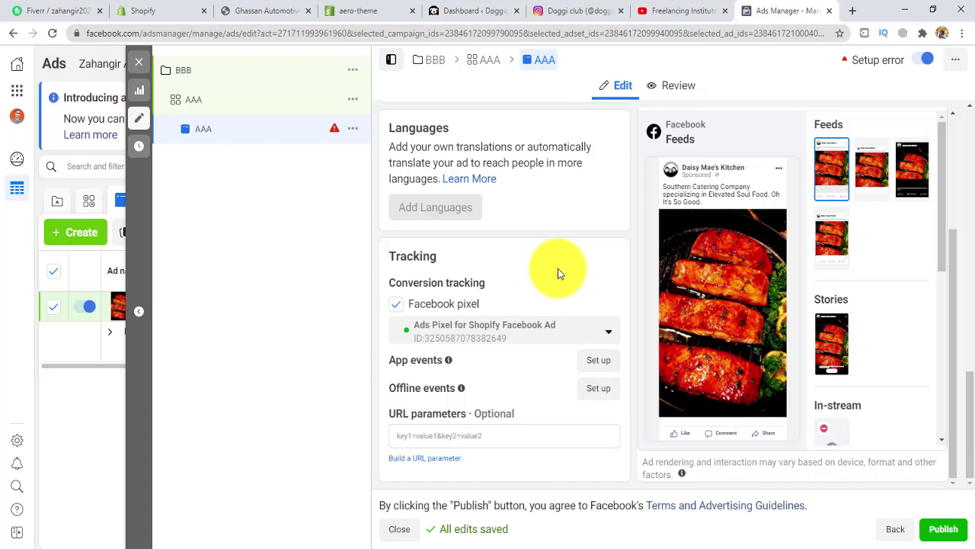
# - Switch to the Freelancing Institute channel's videos page on YouTube
pyautogui.click(674, 11)
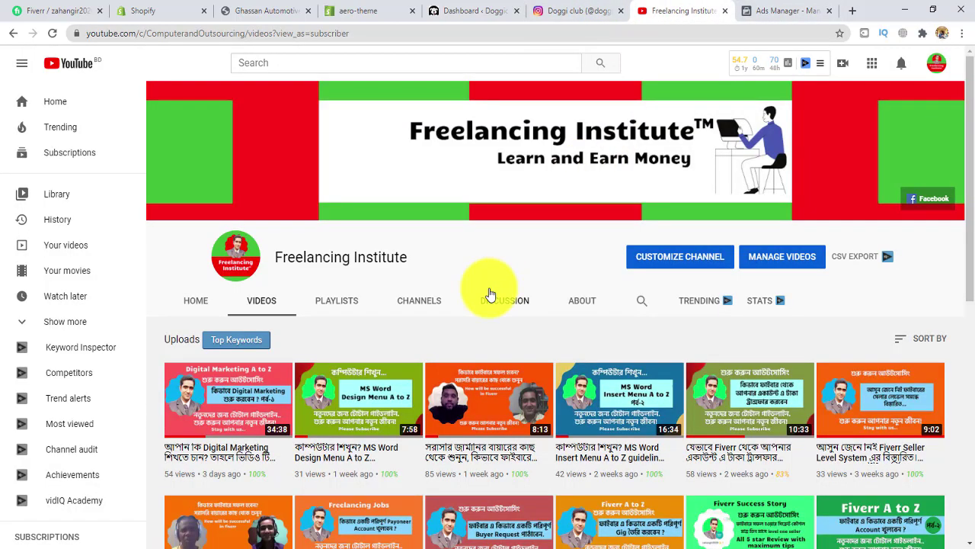